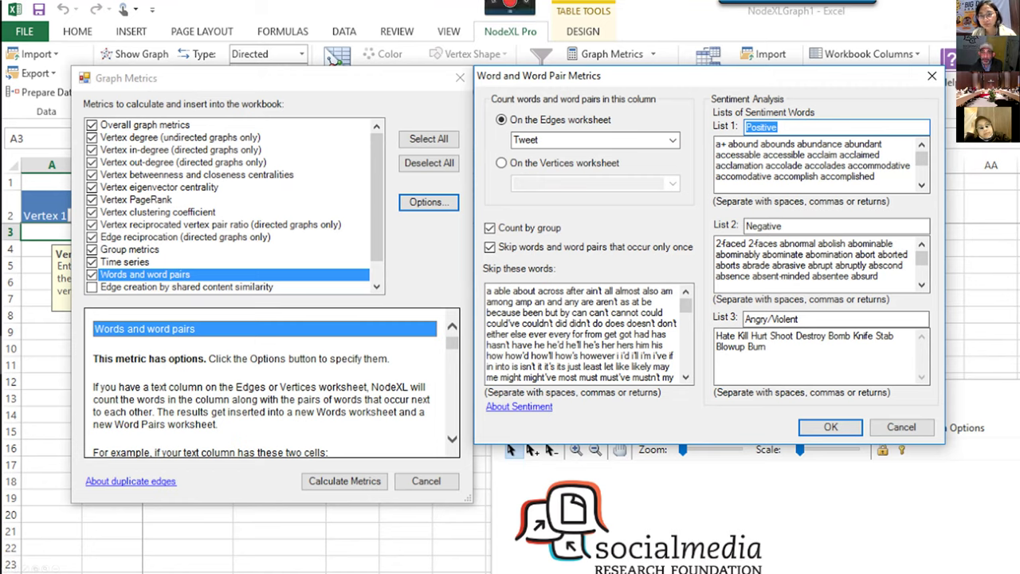
{"action": "key", "text": "alt+Tab"}
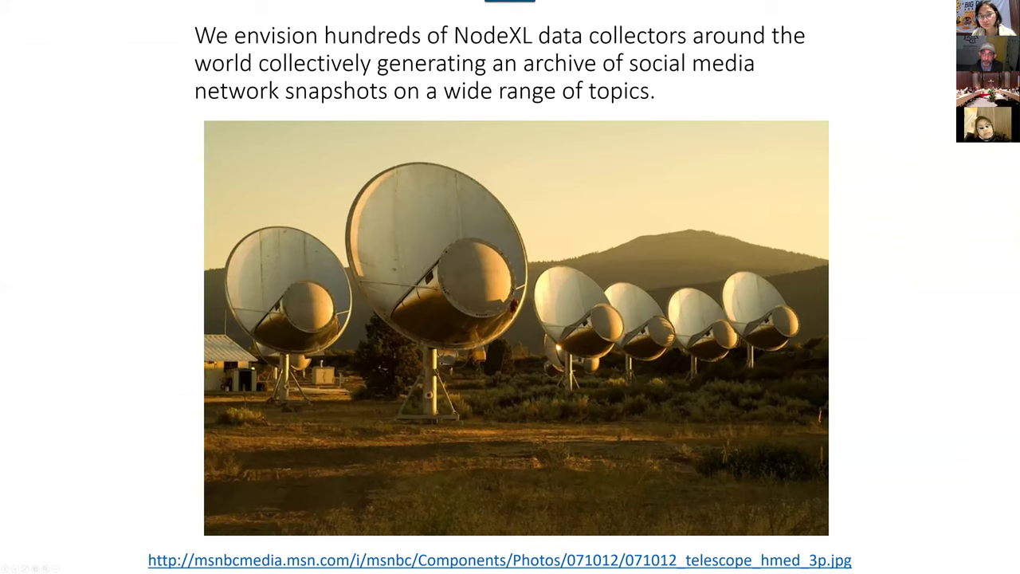
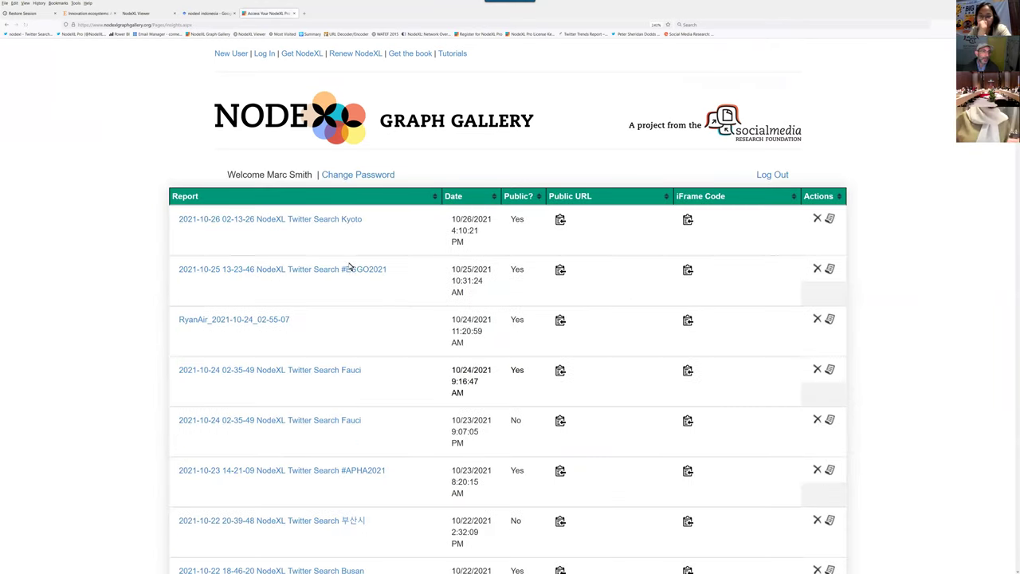
Open the NodeXL Twitter Search #APHA2021 report from the Graph Gallery and publish it to the web with a public embed code.
{"action": "left_click", "coordinate": [315, 472]}
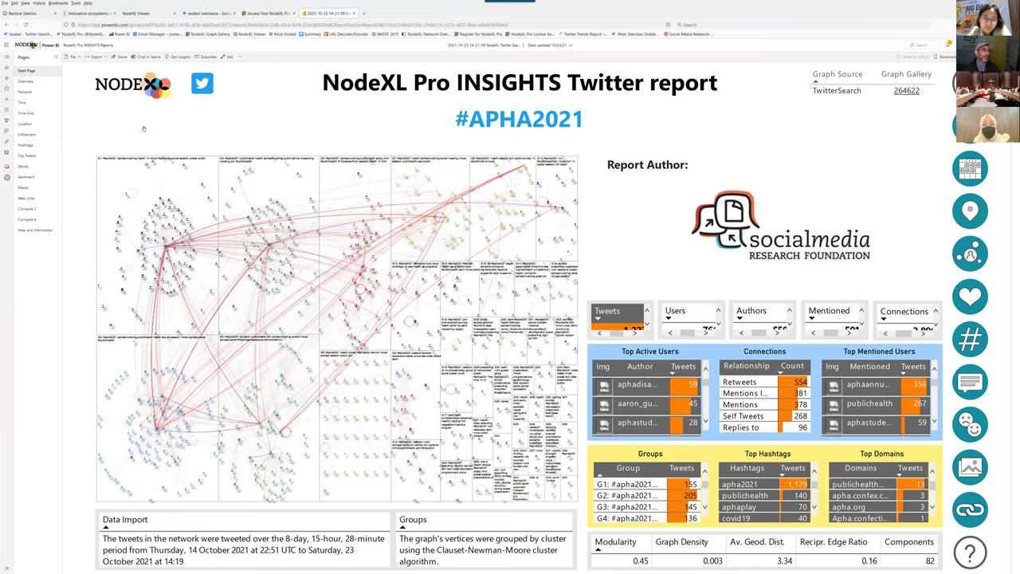
{"action": "left_click", "coordinate": [72, 57]}
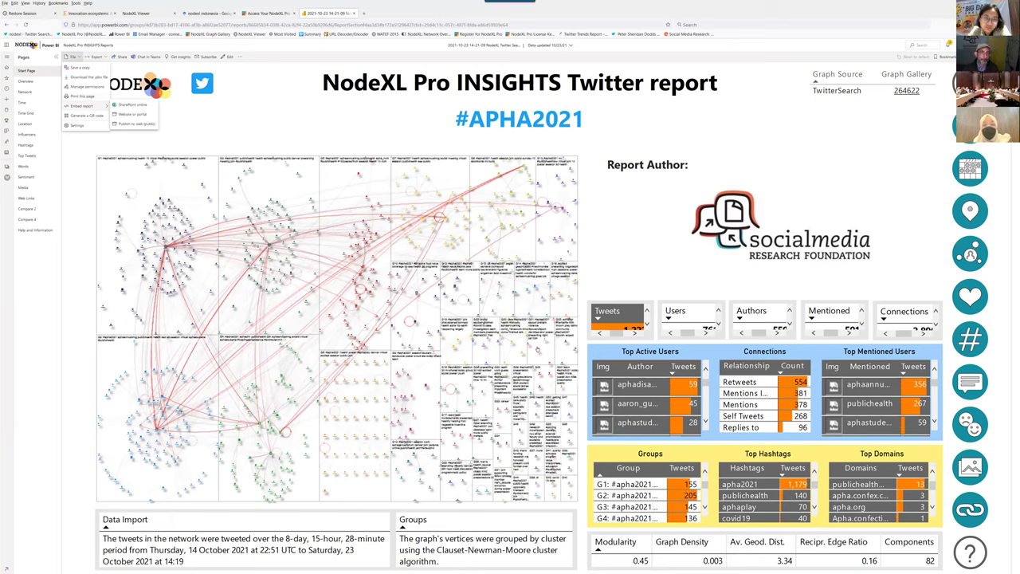
{"action": "left_click", "coordinate": [541, 296]}
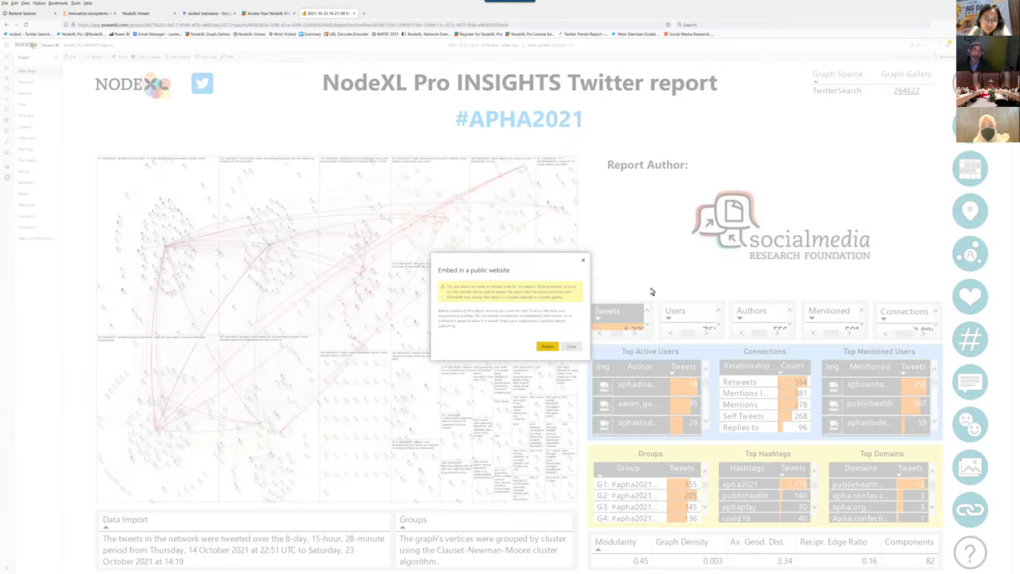
{"action": "key", "text": "Return"}
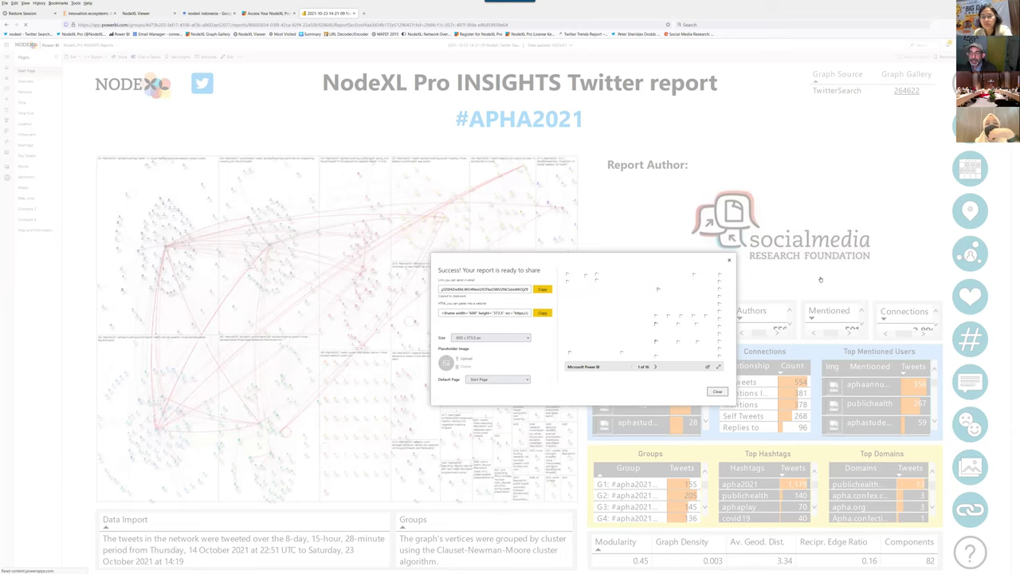
{"action": "key", "text": "Escape"}
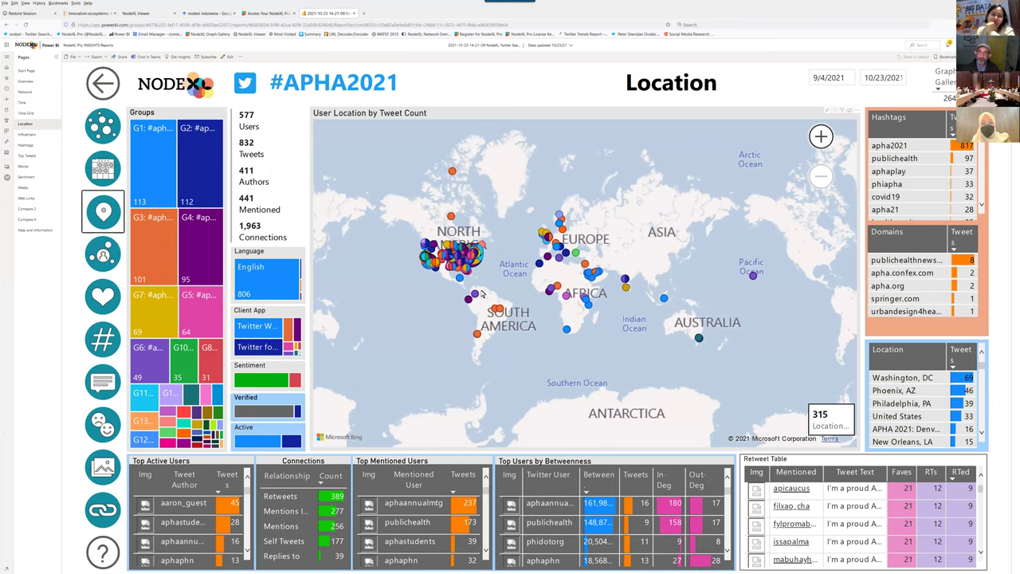
Examine the user locations by tweet count around Indonesia, Java and Bali on the Location page's map.
{"action": "scroll", "coordinate": [534, 233], "scroll_direction": "up", "scroll_amount": 5}
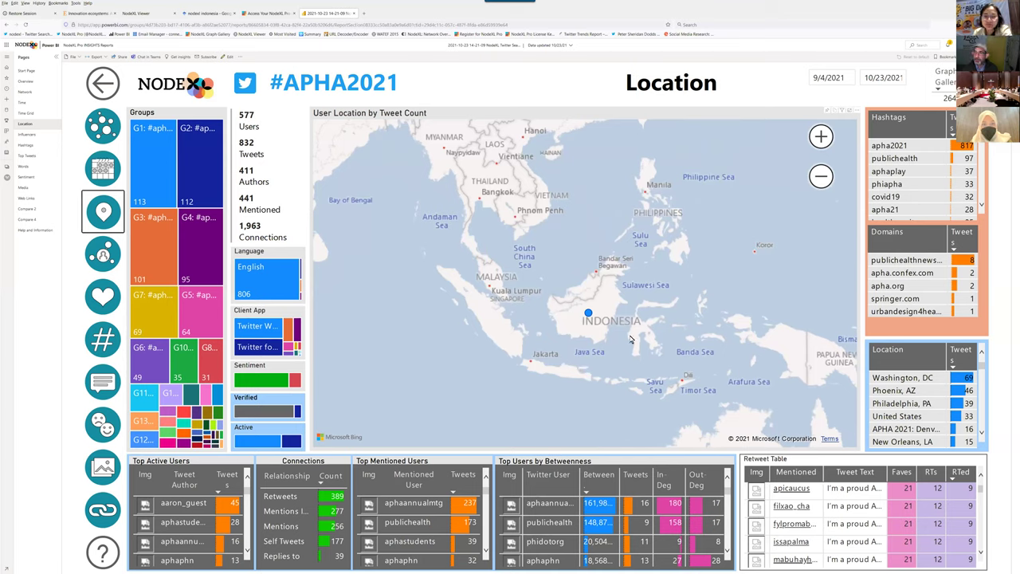
{"action": "scroll", "coordinate": [613, 335], "scroll_direction": "up", "scroll_amount": 3}
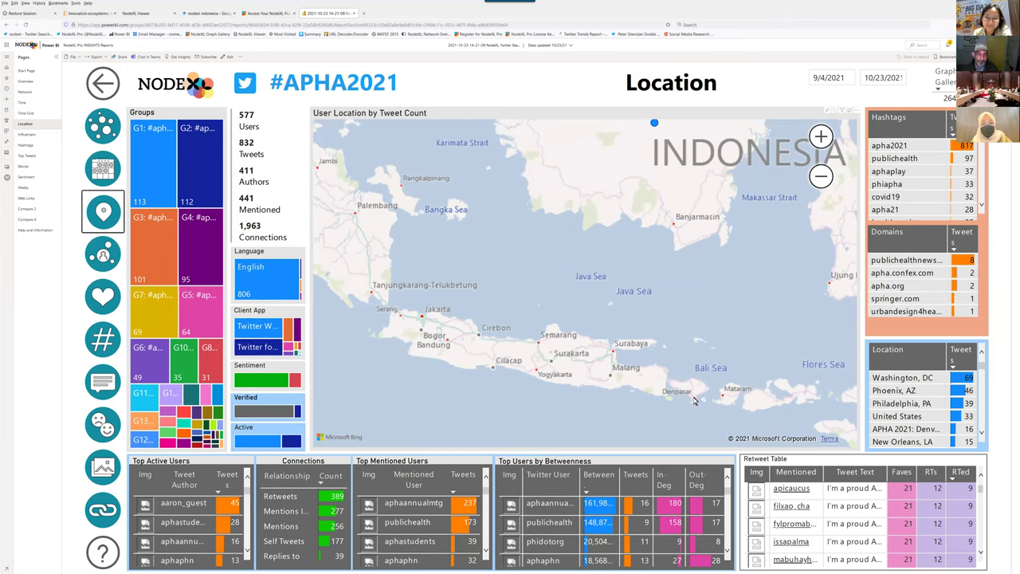
{"action": "scroll", "coordinate": [694, 400], "scroll_direction": "up", "scroll_amount": 1}
{"action": "scroll", "coordinate": [715, 392], "scroll_direction": "up", "scroll_amount": 2}
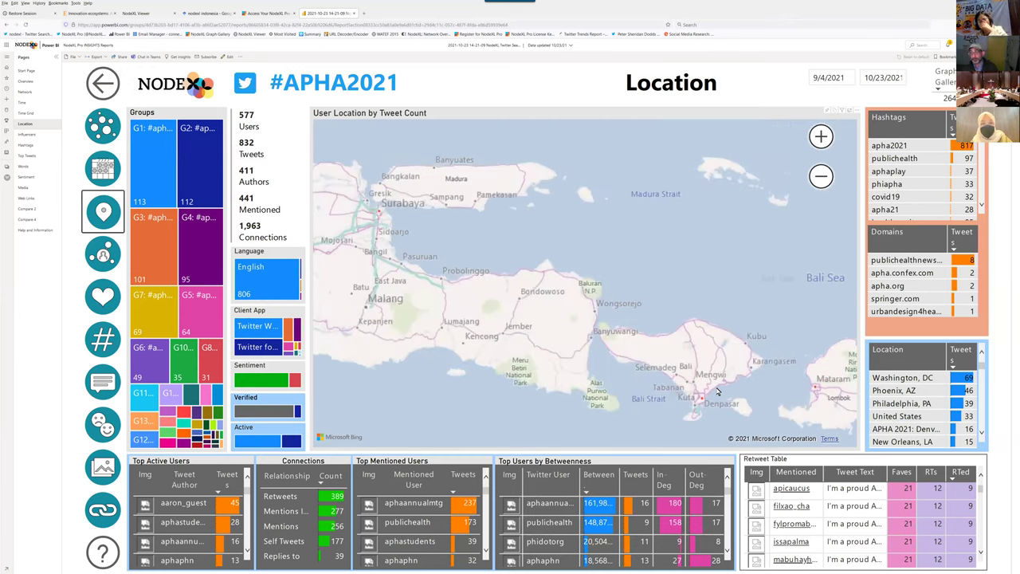
{"action": "scroll", "coordinate": [592, 327], "scroll_direction": "down", "scroll_amount": 1}
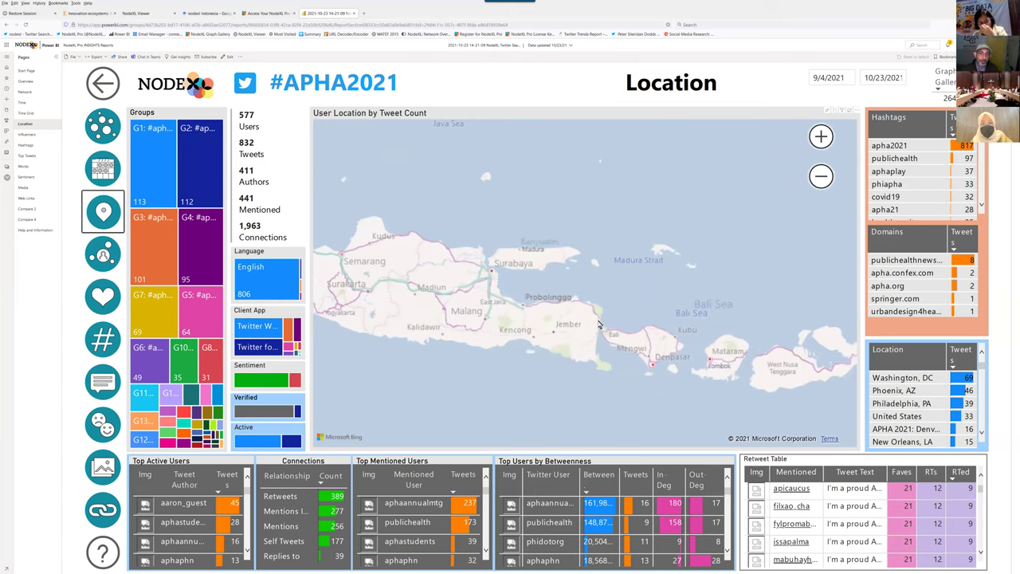
{"action": "scroll", "coordinate": [600, 324], "scroll_direction": "down", "scroll_amount": 1}
{"action": "scroll", "coordinate": [609, 331], "scroll_direction": "down", "scroll_amount": 1}
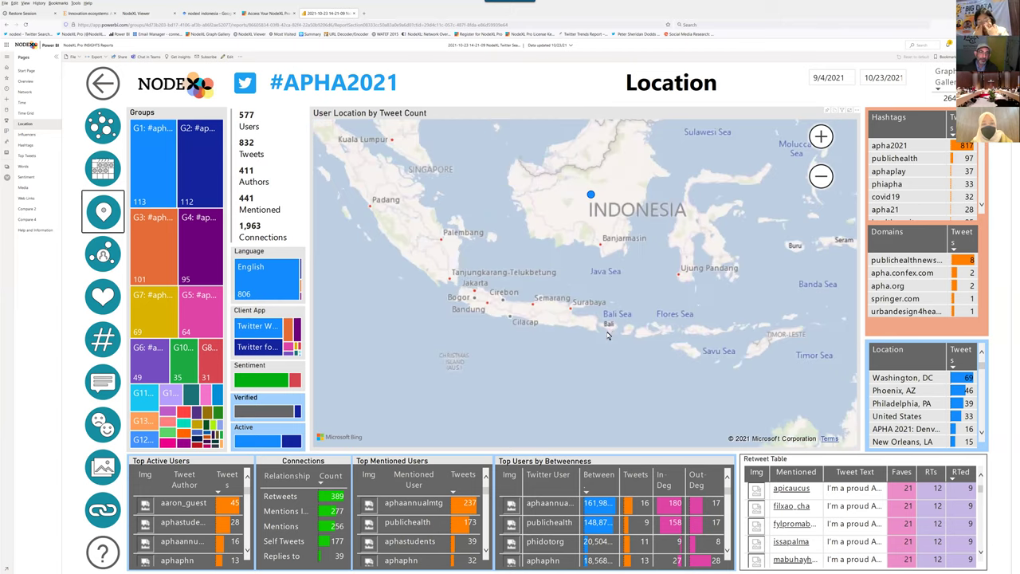
{"action": "scroll", "coordinate": [607, 336], "scroll_direction": "up", "scroll_amount": 1}
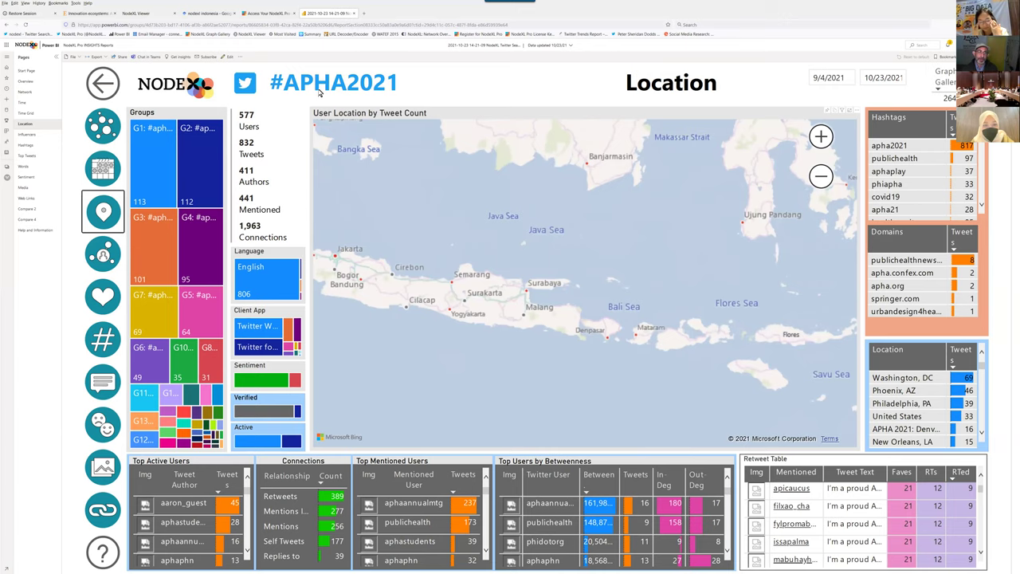
{"action": "scroll", "coordinate": [564, 312], "scroll_direction": "up", "scroll_amount": 2}
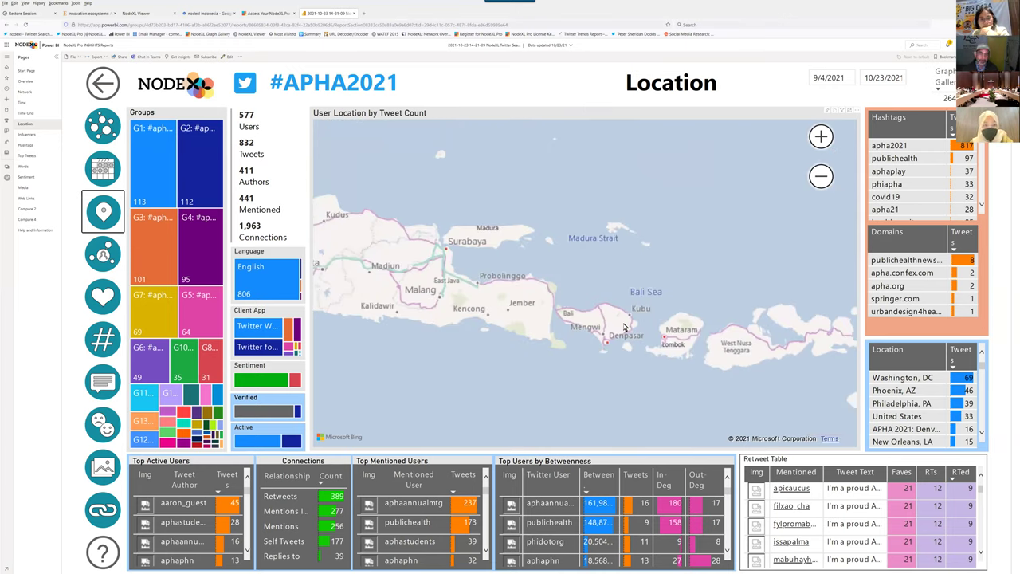
{"action": "scroll", "coordinate": [624, 326], "scroll_direction": "down", "scroll_amount": 1}
{"action": "scroll", "coordinate": [624, 326], "scroll_direction": "down", "scroll_amount": 3}
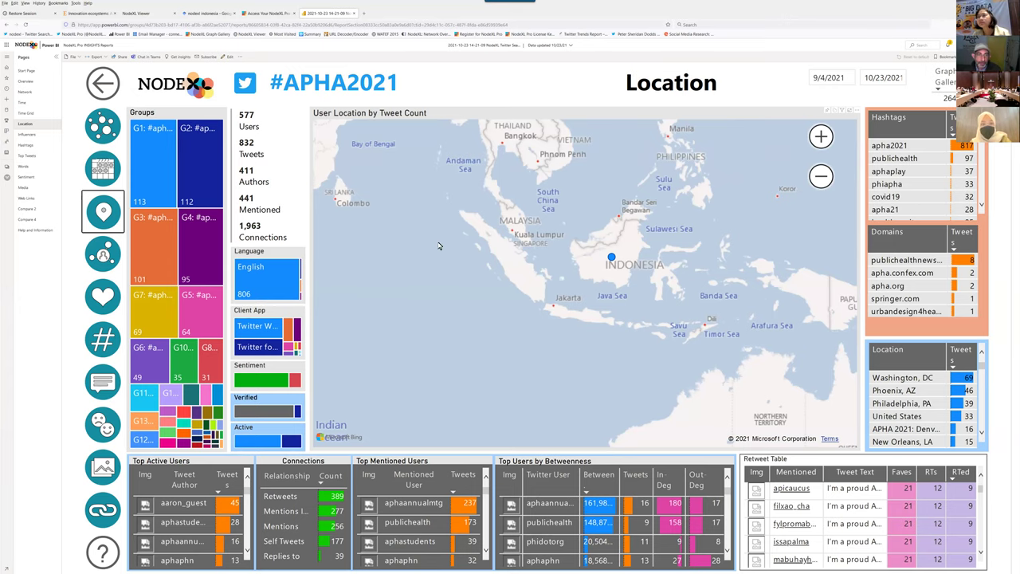
Filter the Location page by the Indonesia marker on the user location map.
{"action": "scroll", "coordinate": [542, 268], "scroll_direction": "down", "scroll_amount": 5}
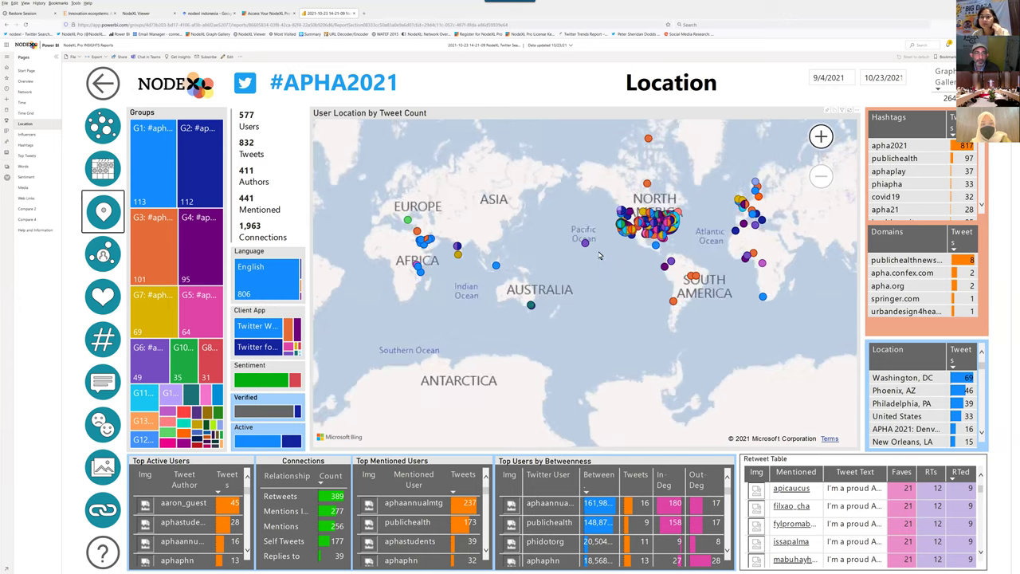
{"action": "scroll", "coordinate": [520, 266], "scroll_direction": "up", "scroll_amount": 2}
{"action": "scroll", "coordinate": [611, 316], "scroll_direction": "down", "scroll_amount": 3}
{"action": "left_click_drag", "start_coordinate": [612, 316], "coordinate": [522, 242]}
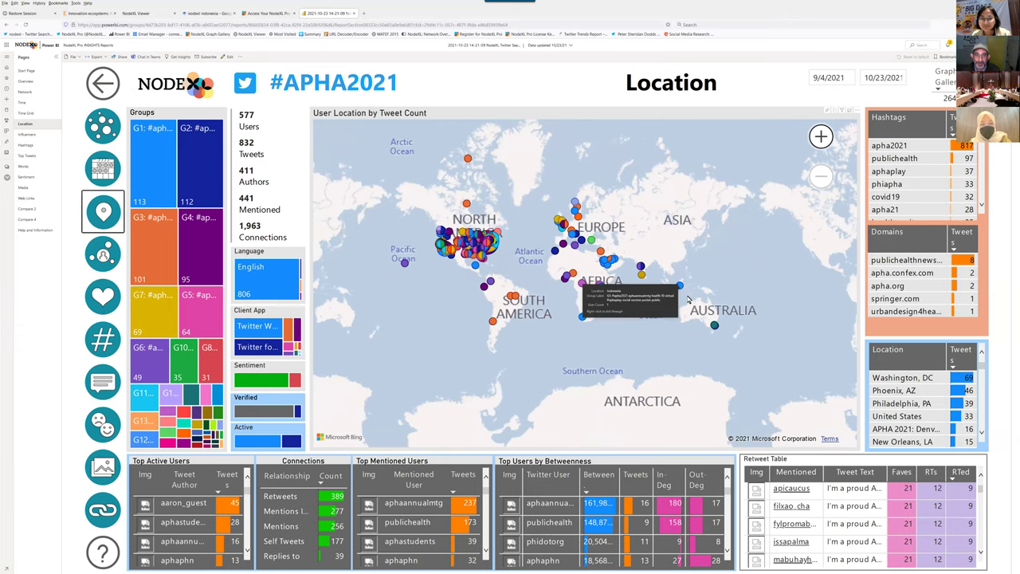
{"action": "scroll", "coordinate": [688, 297], "scroll_direction": "up", "scroll_amount": 1}
{"action": "scroll", "coordinate": [624, 214], "scroll_direction": "up", "scroll_amount": 5}
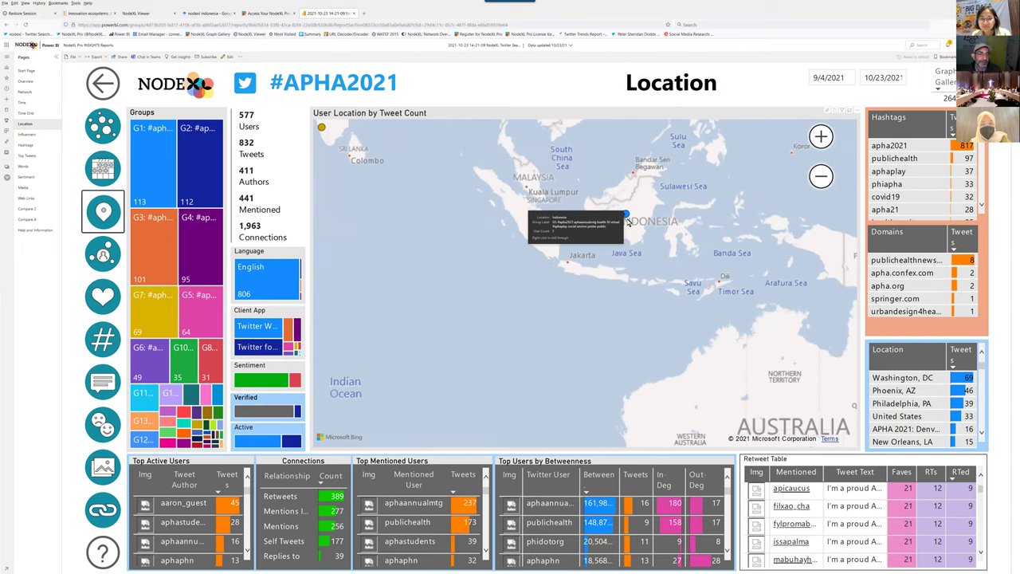
{"action": "left_click", "coordinate": [626, 217]}
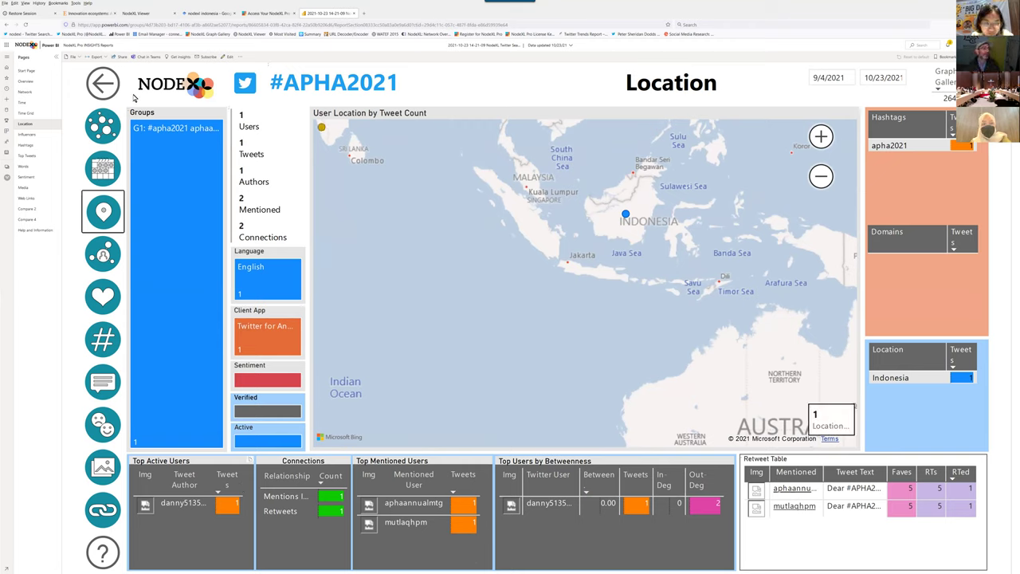
Switch to the Microsoft Edge window, open the published #APHA2021 report in a new tab and maximize the window.
{"action": "key", "text": "alt+Tab"}
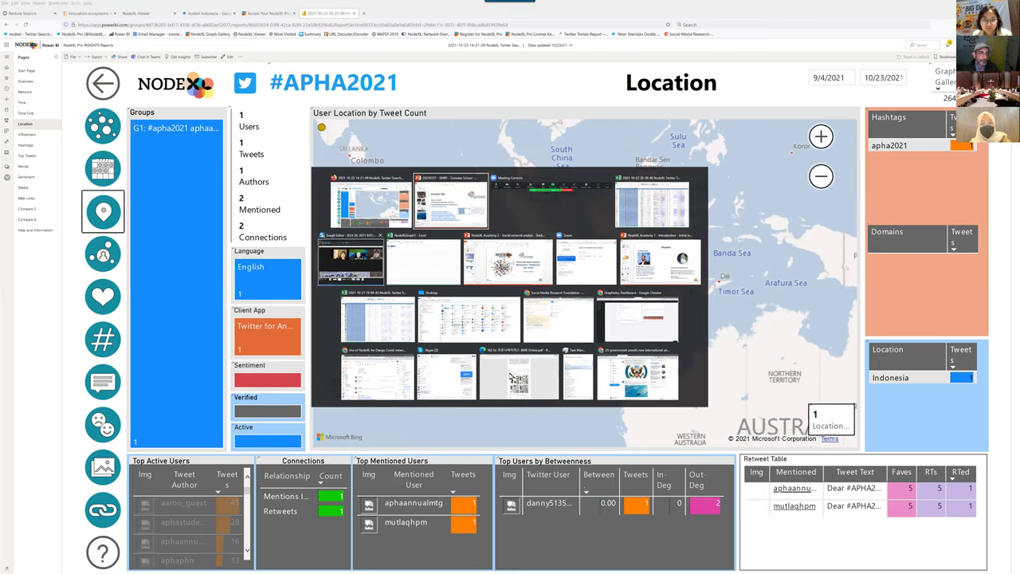
{"action": "key", "text": "Up"}
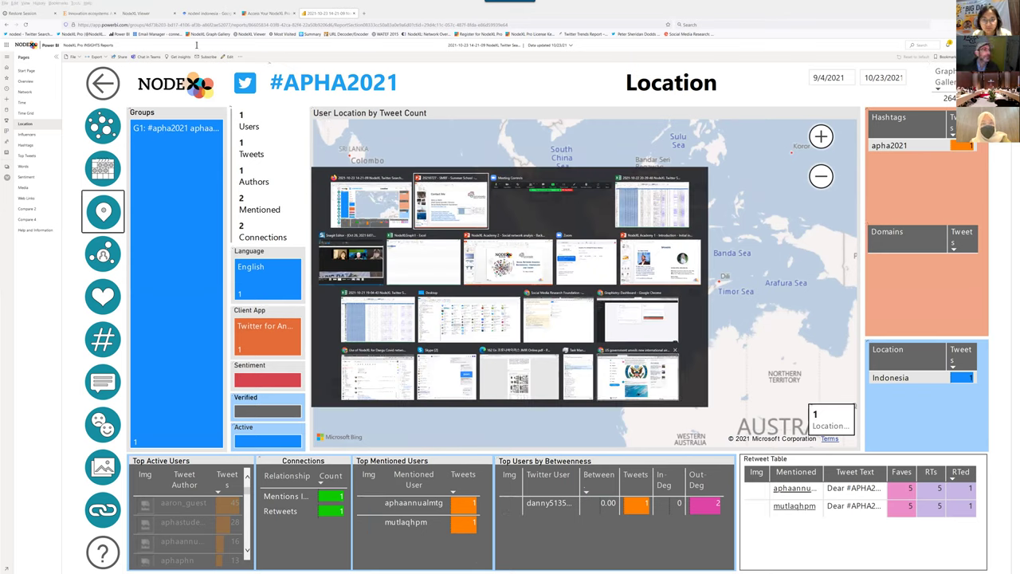
{"action": "key", "text": "Escape"}
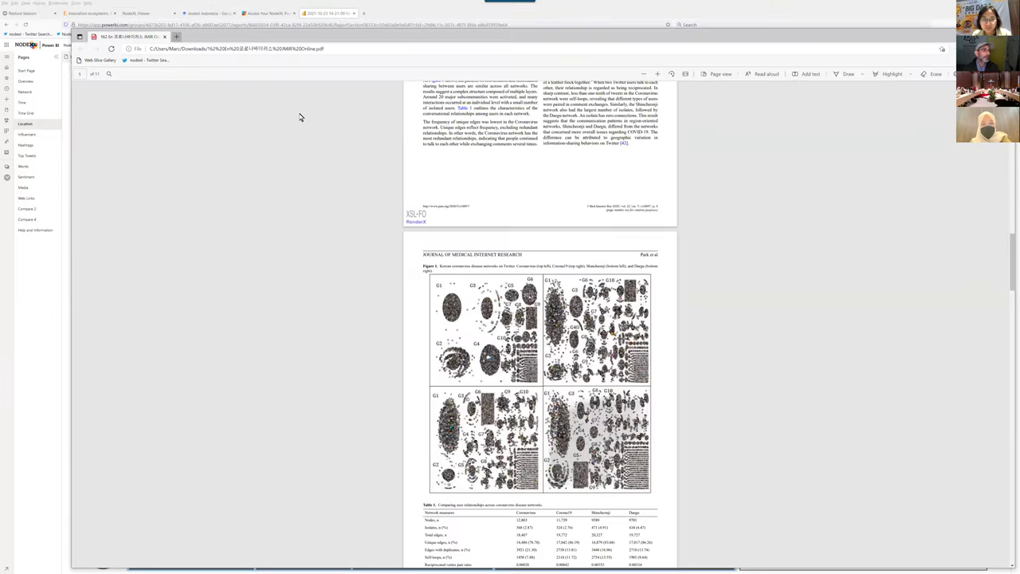
{"action": "key", "text": "ctrl+t"}
{"action": "key", "text": "Down"}
{"action": "key", "text": "Down"}
{"action": "key", "text": "Return"}
{"action": "key", "text": "super+Up"}
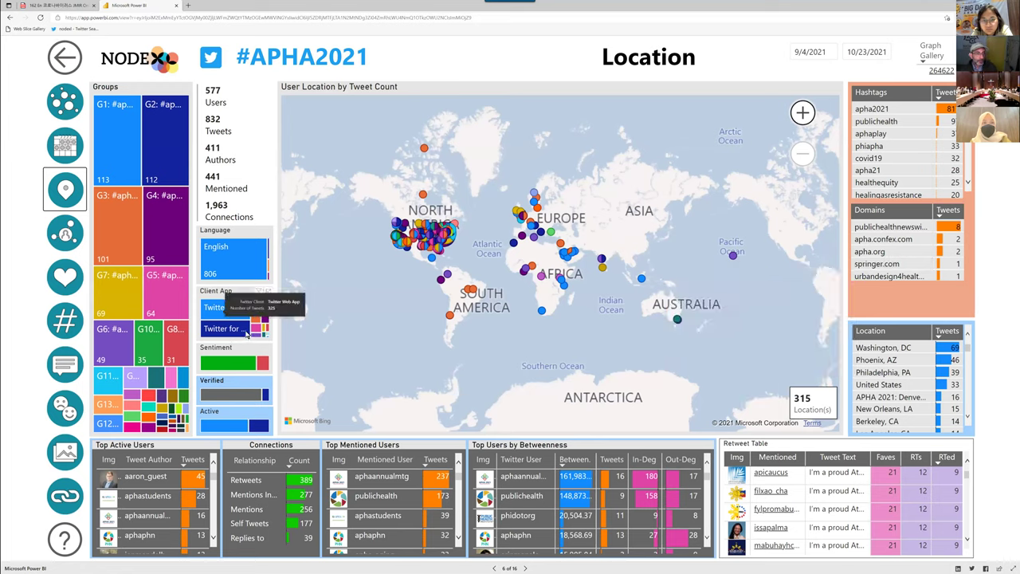
Inspect the Client App segments on the Location page and filter the report by the orange segment.
{"action": "mouse_move", "coordinate": [252, 317]}
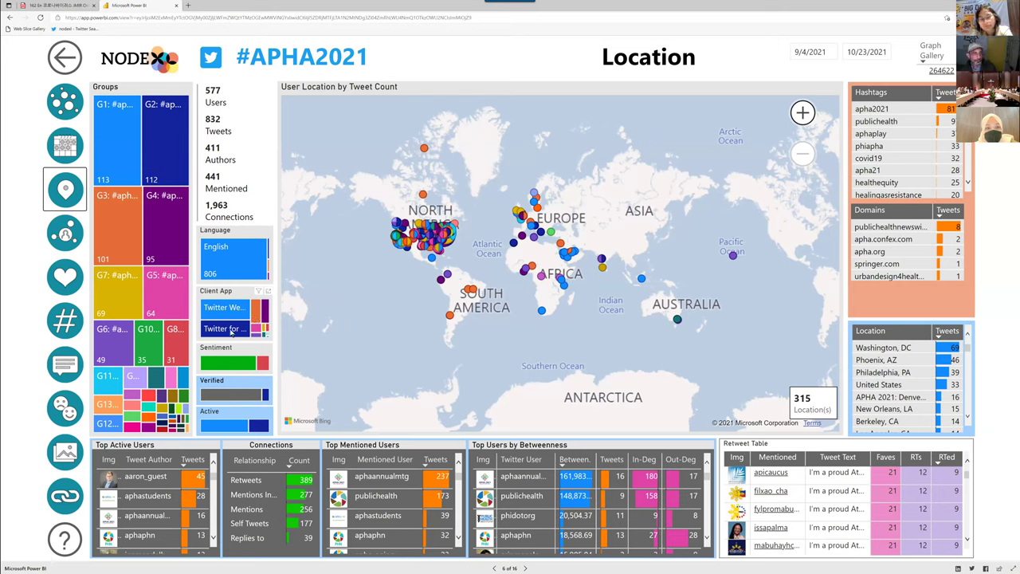
{"action": "mouse_move", "coordinate": [231, 331]}
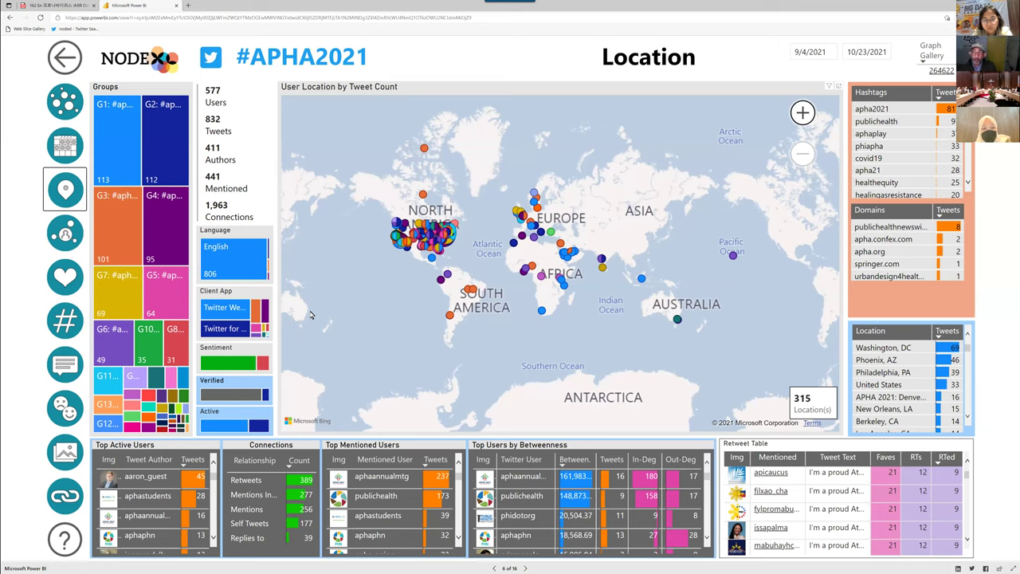
{"action": "left_click", "coordinate": [256, 309]}
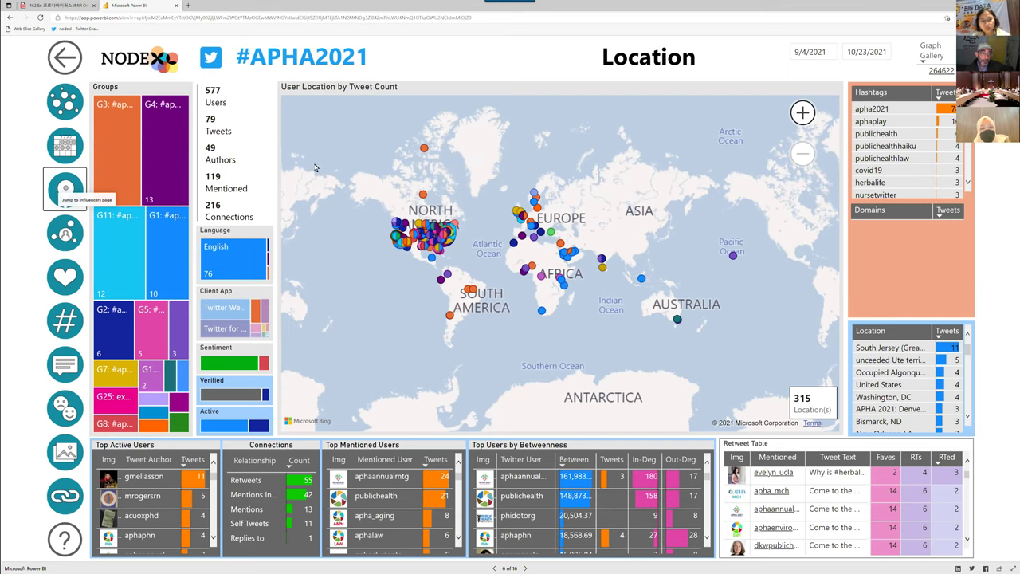
Open the Influencers page and inspect the aphaannualmtg account's details in the Eigenvector versus Betweenness scatter chart.
{"action": "key", "text": "Return"}
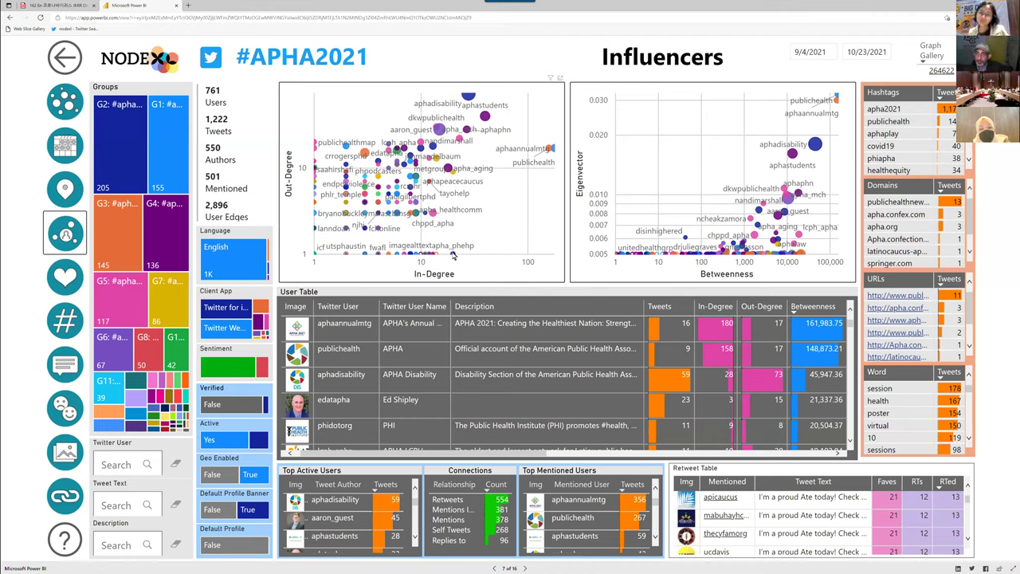
{"action": "mouse_move", "coordinate": [453, 255]}
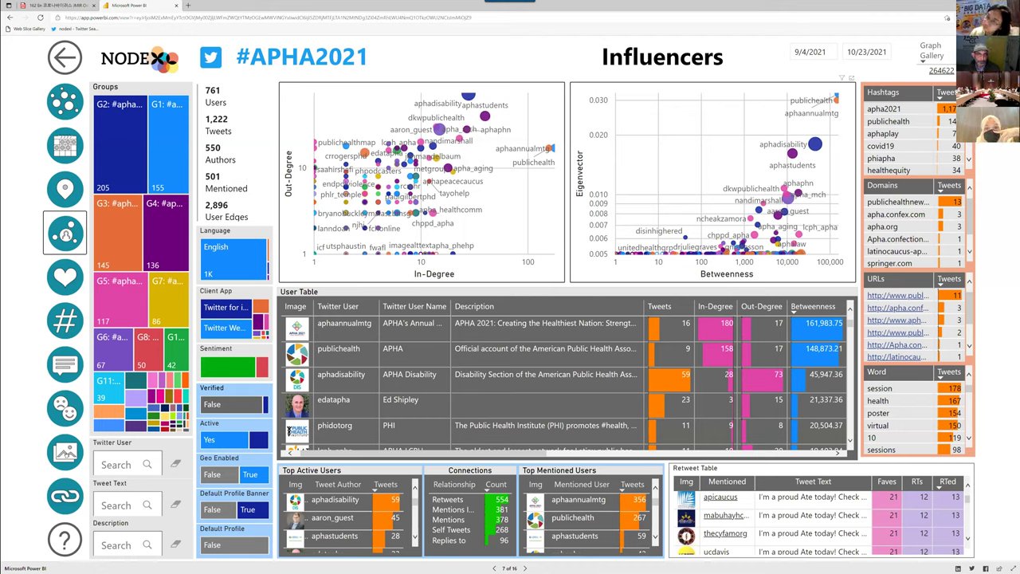
{"action": "mouse_move", "coordinate": [835, 97]}
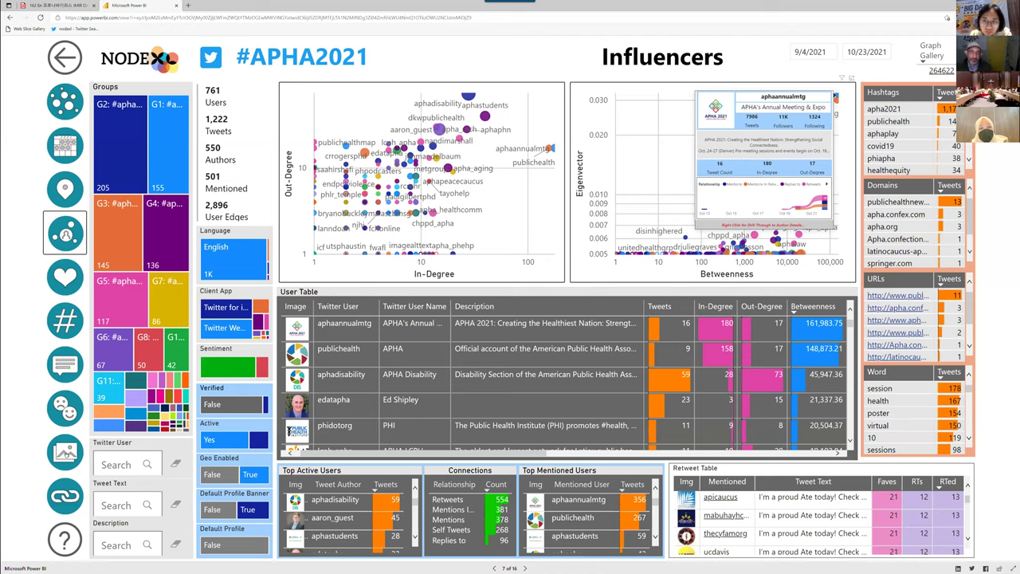
{"action": "mouse_move", "coordinate": [231, 267]}
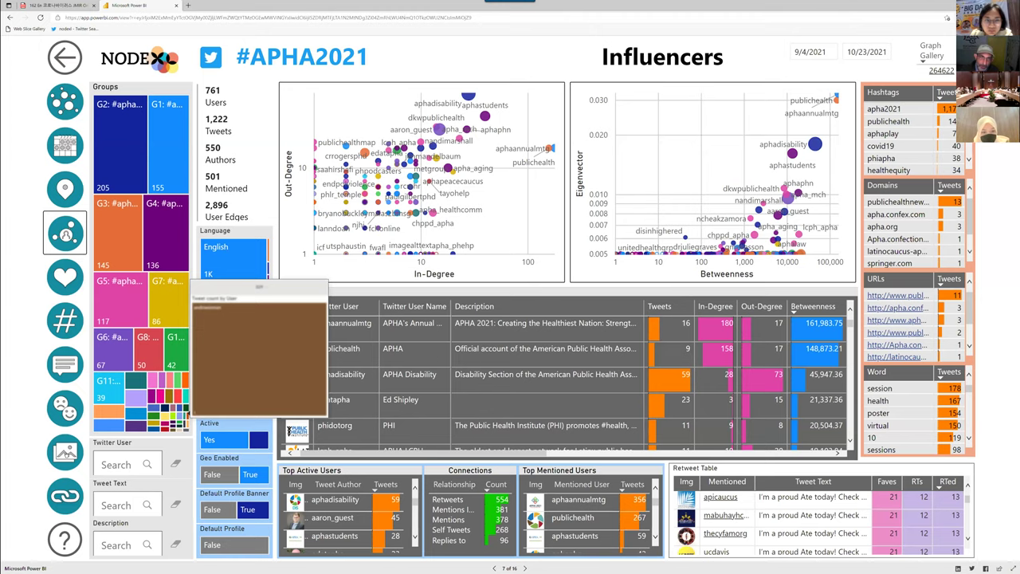
Open the Media page and filter the tweets by the APHA 2021 logo, then by the Save the Date image.
{"action": "left_click", "coordinate": [65, 452]}
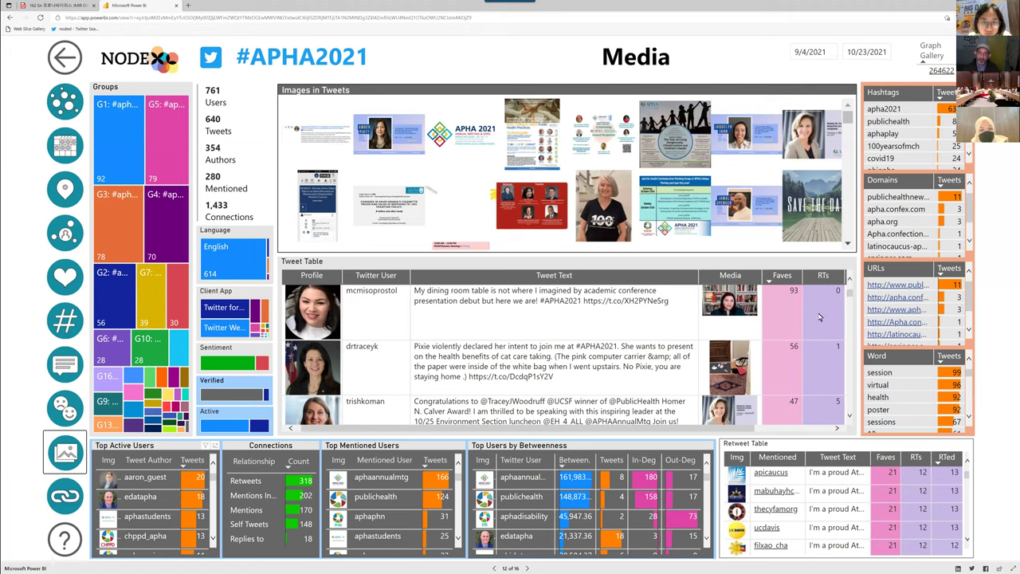
{"action": "left_click", "coordinate": [464, 132]}
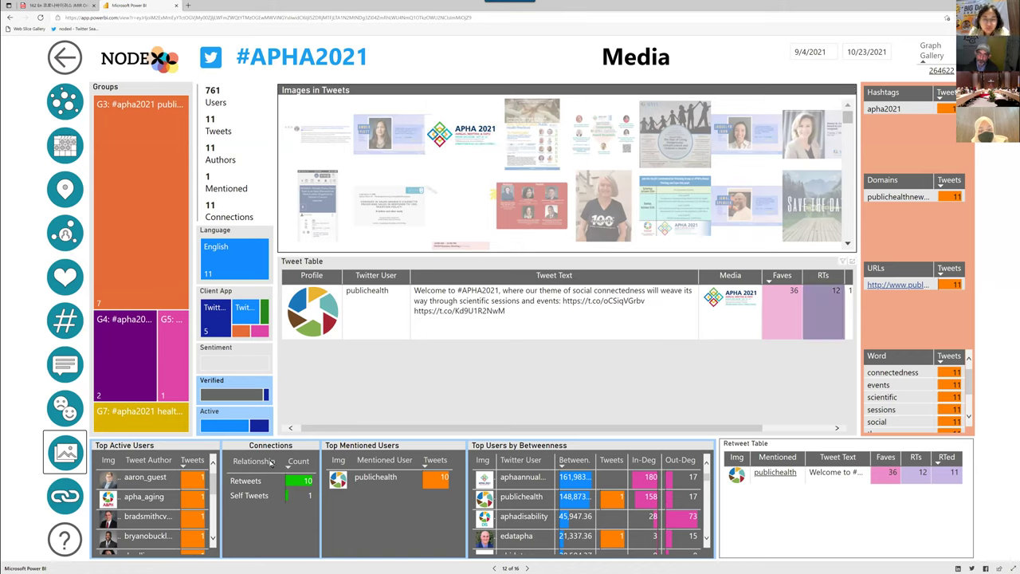
{"action": "left_click", "coordinate": [789, 223]}
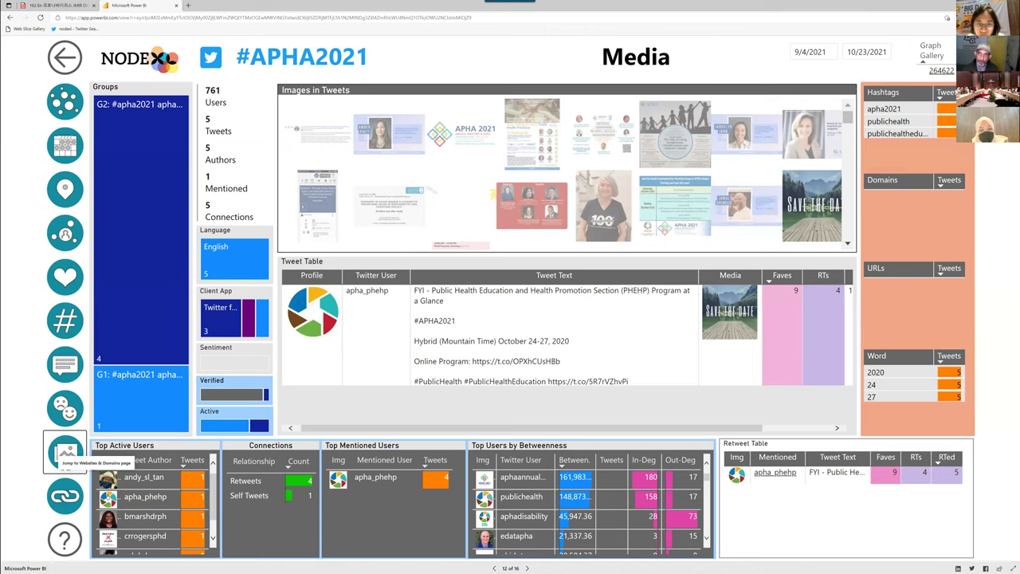
View the report's Web Links page and continue to the Compare 2 page.
{"action": "left_click", "coordinate": [66, 496]}
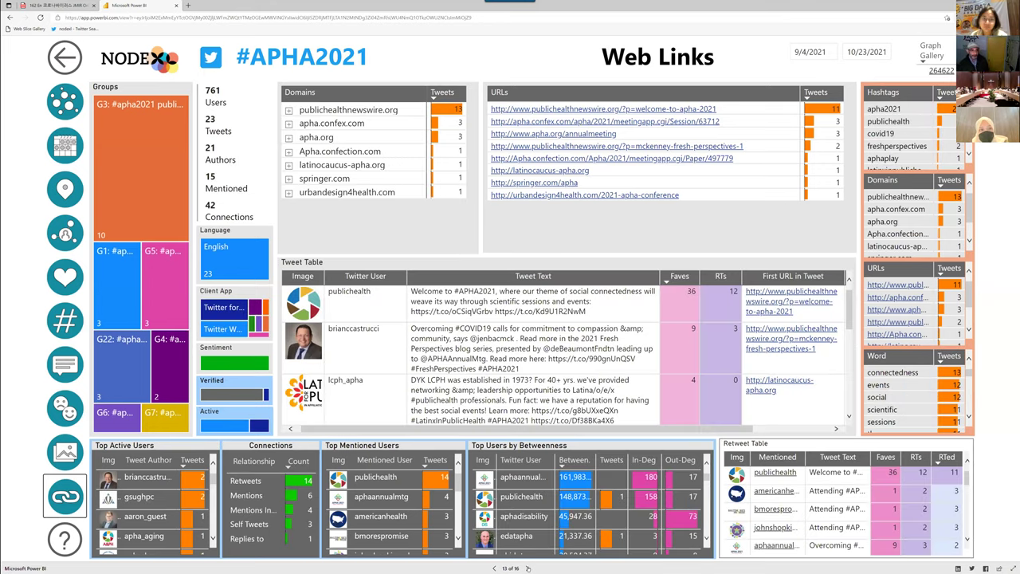
{"action": "left_click", "coordinate": [527, 568]}
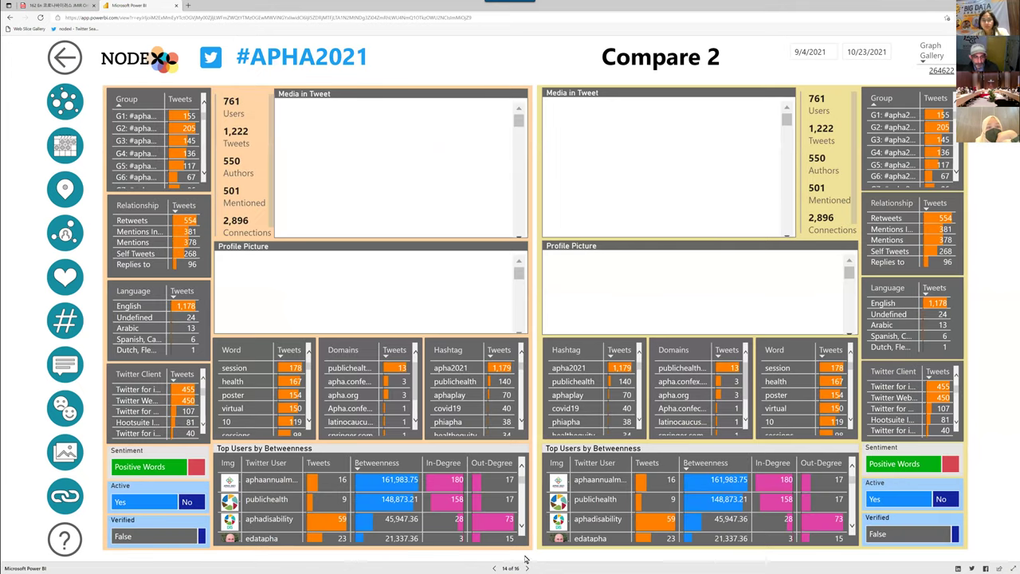
Filter the Compare 2 page's orange half by group G1 and its yellow half by group G2 to compare the two groups.
{"action": "left_click", "coordinate": [510, 568]}
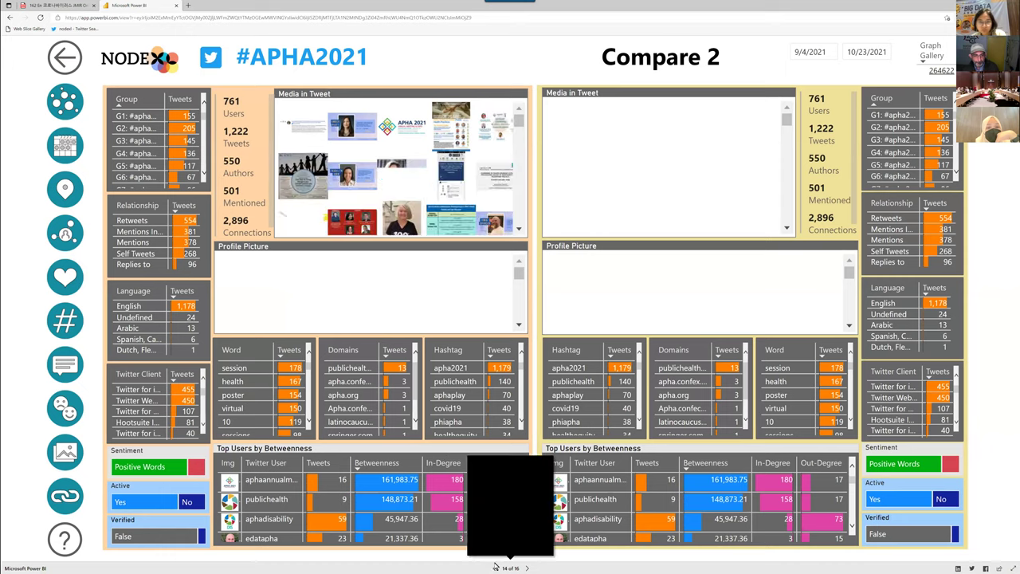
{"action": "scroll", "coordinate": [470, 529], "scroll_direction": "down", "scroll_amount": 3}
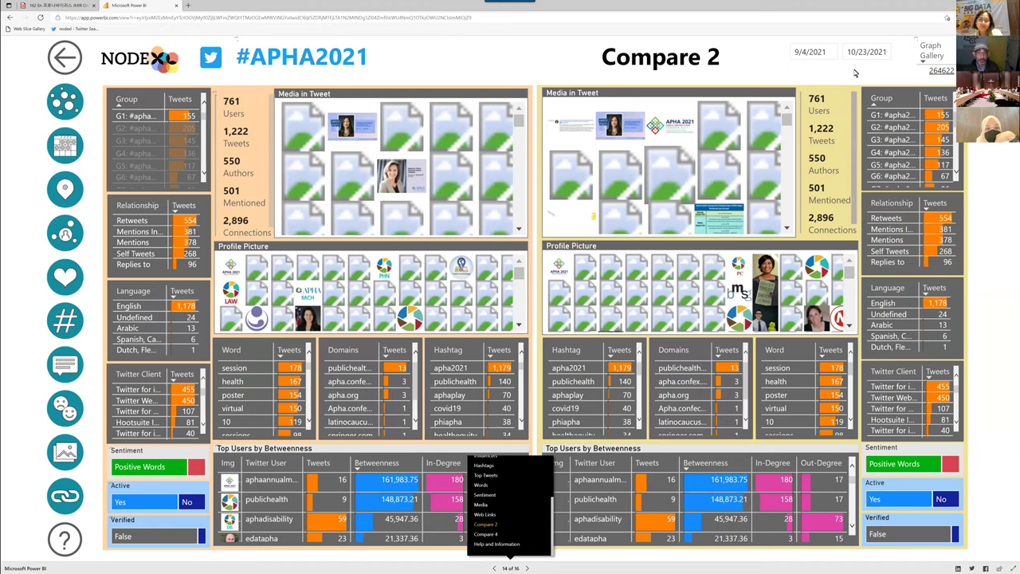
{"action": "left_click", "coordinate": [908, 126]}
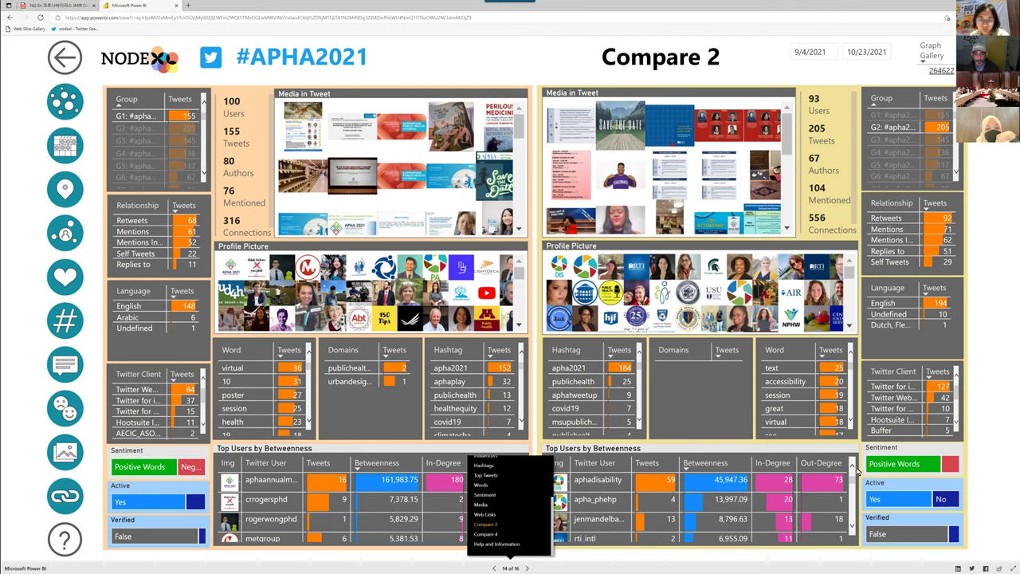
{"action": "left_click", "coordinate": [524, 567]}
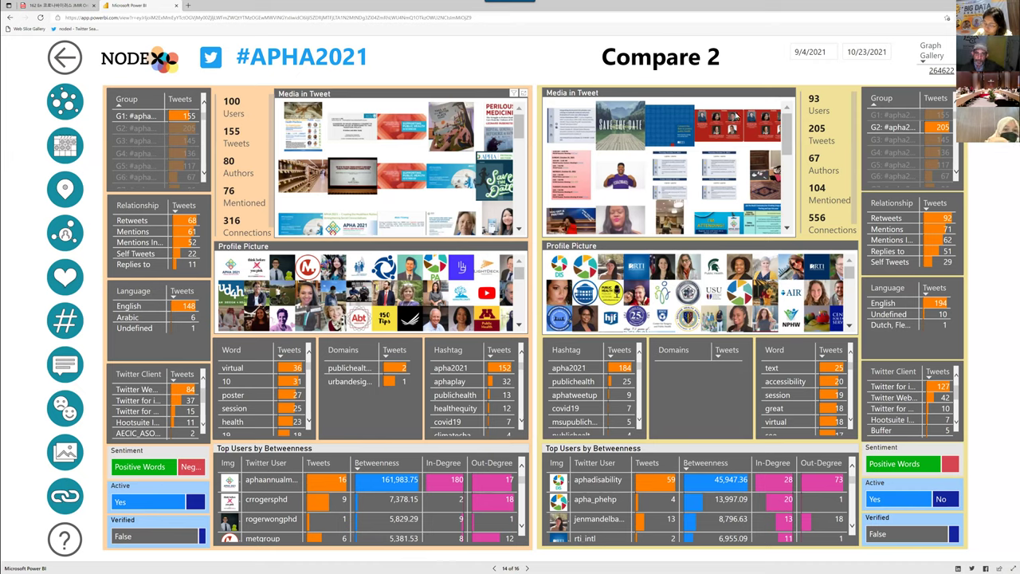
{"action": "left_click", "coordinate": [737, 106]}
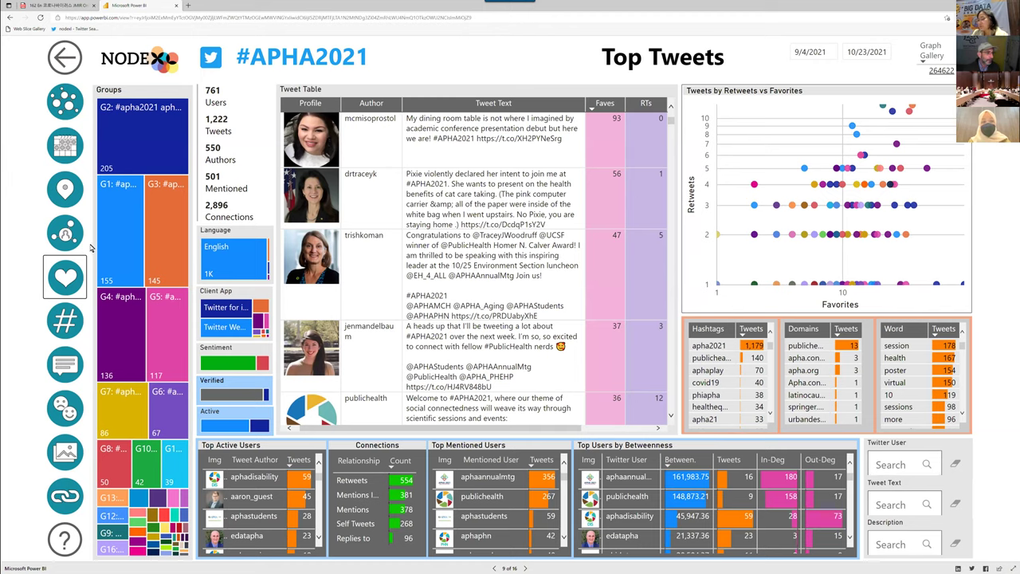
Switch to the Social Network Analysis: Background, Terminology and Theory presentation in PowerPoint and browse its slide thumbnails.
{"action": "key", "text": "alt+Tab"}
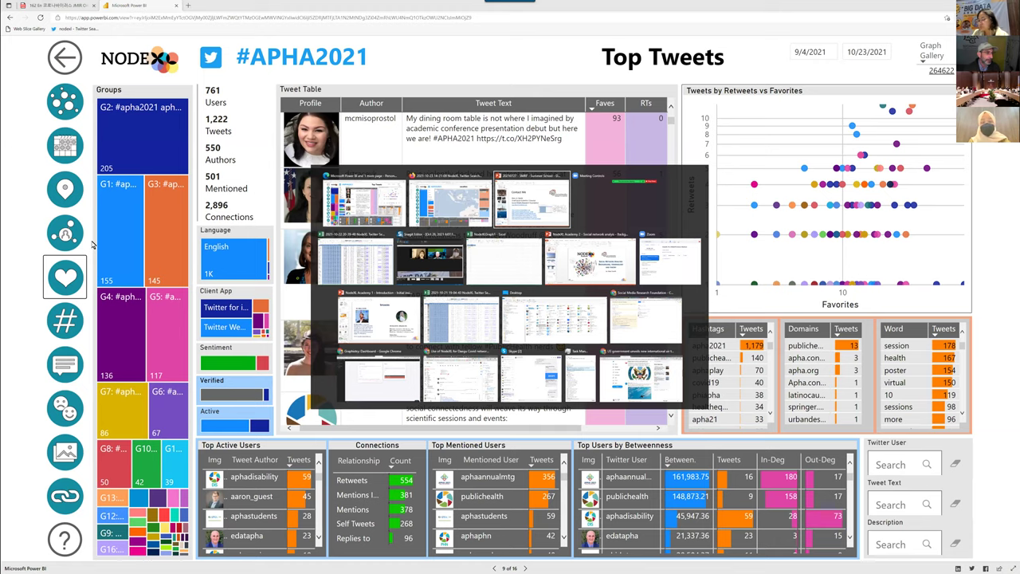
{"action": "key", "text": "Tab"}
{"action": "key", "text": "Tab"}
{"action": "key", "text": "Tab"}
{"action": "key", "text": "Tab"}
{"action": "key", "text": "Tab"}
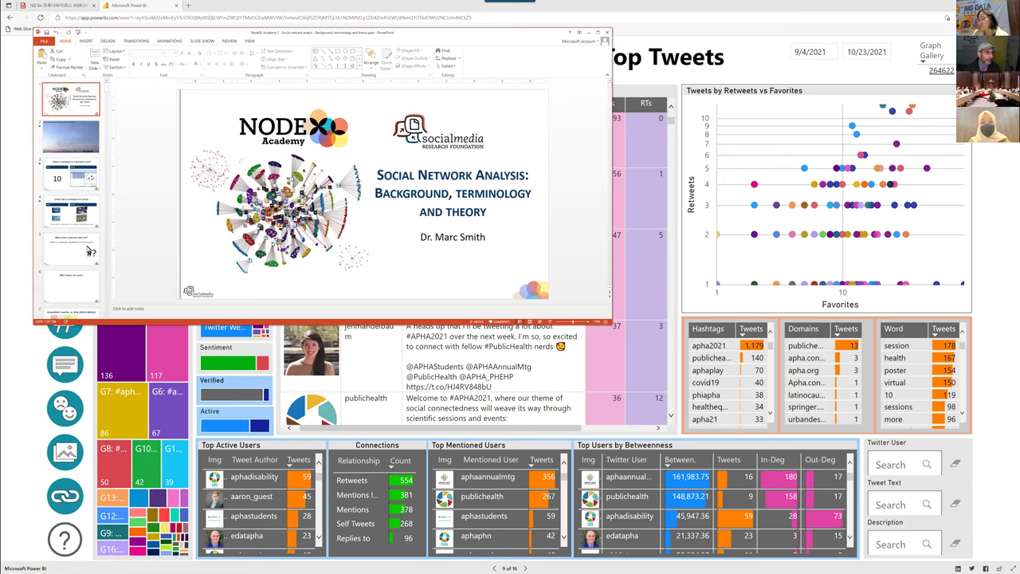
{"action": "scroll", "coordinate": [70, 262], "scroll_direction": "down", "scroll_amount": 3}
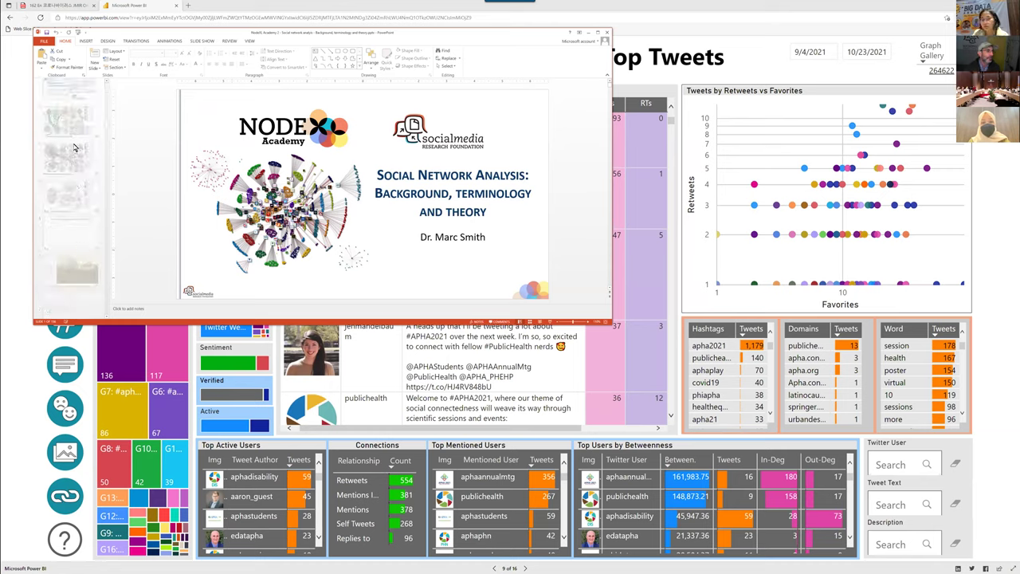
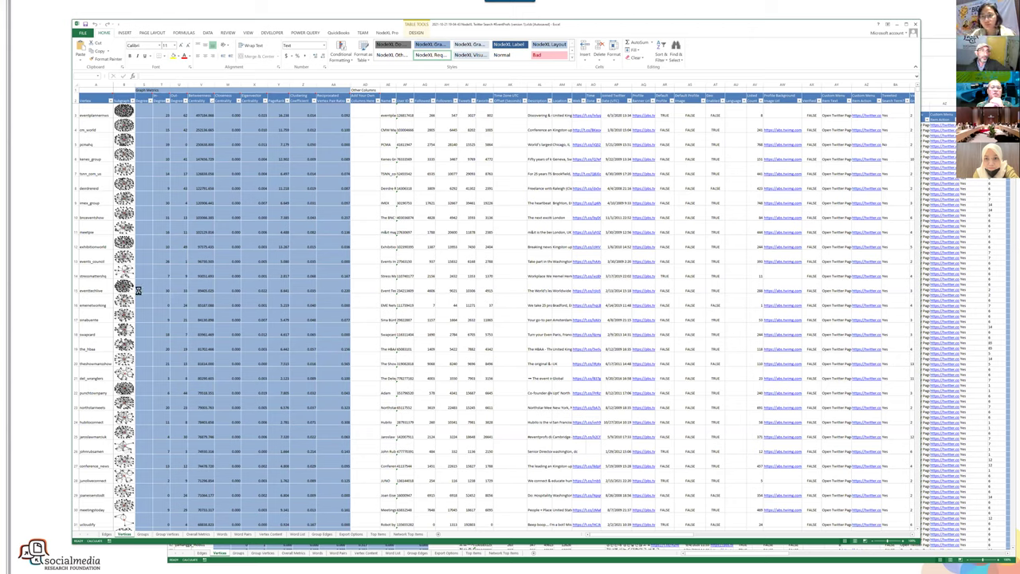
Try to select a subgraph image on the Vertices worksheet, and bring up the other open windows.
{"action": "left_click", "coordinate": [124, 145]}
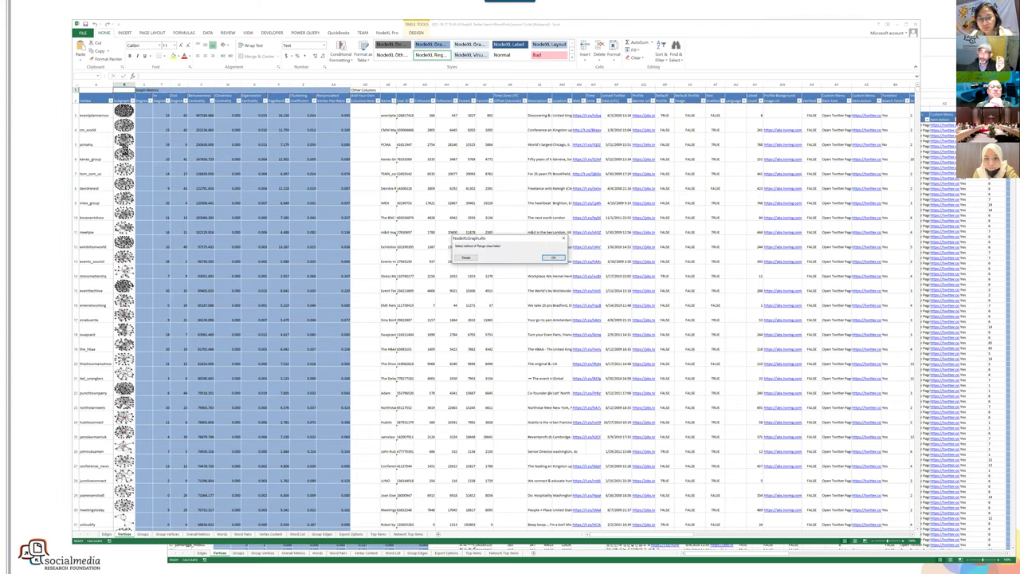
{"action": "key", "text": "Return"}
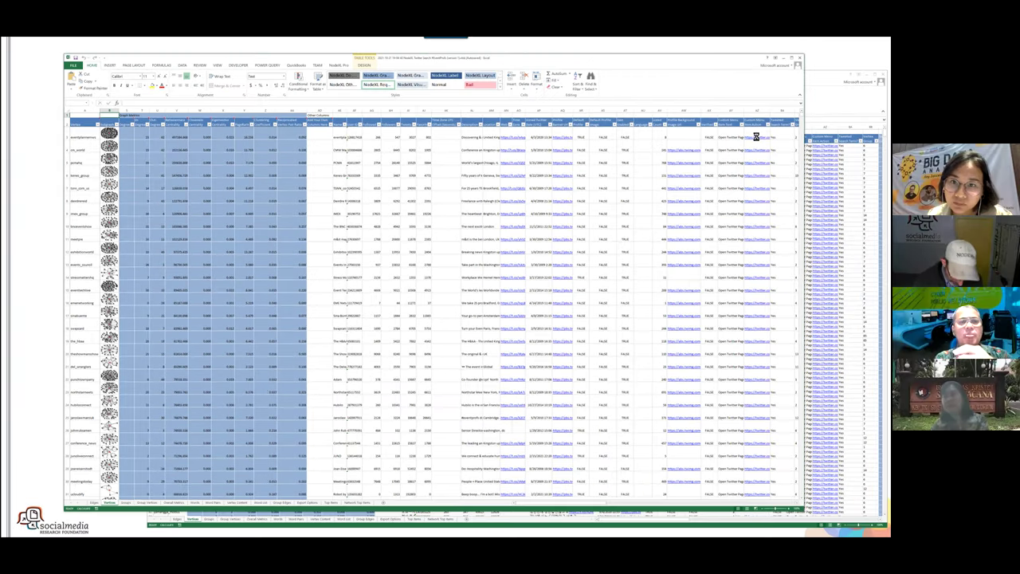
{"action": "key", "text": "alt+Tab"}
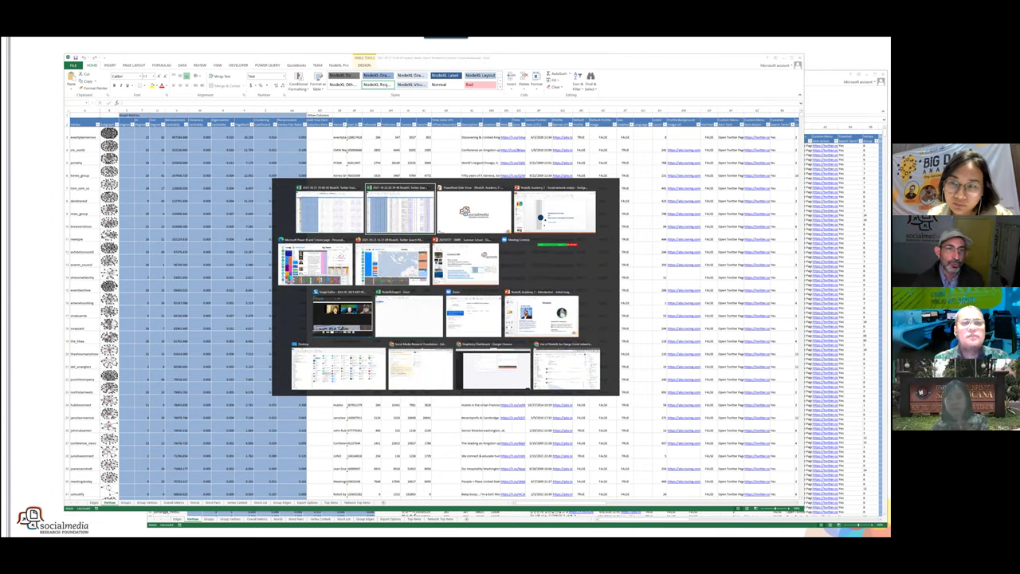
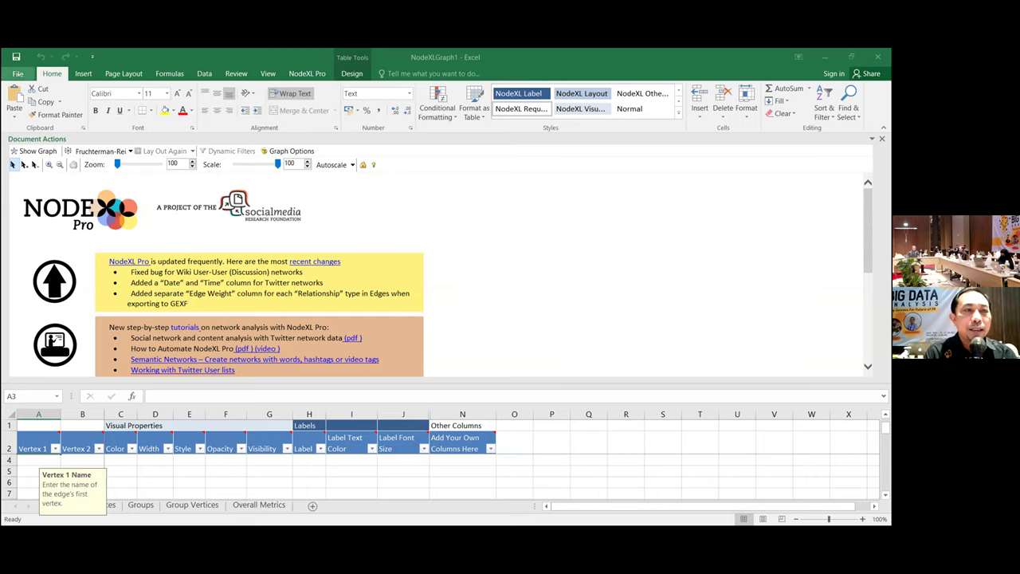
{"action": "left_click", "coordinate": [17, 74]}
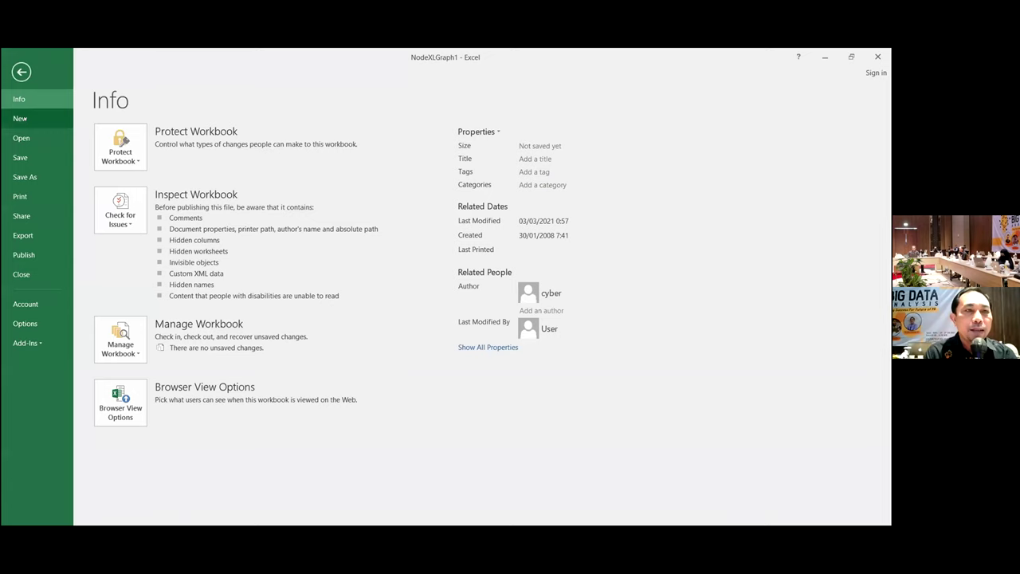
{"action": "key", "text": "Escape"}
{"action": "left_click", "coordinate": [307, 74]}
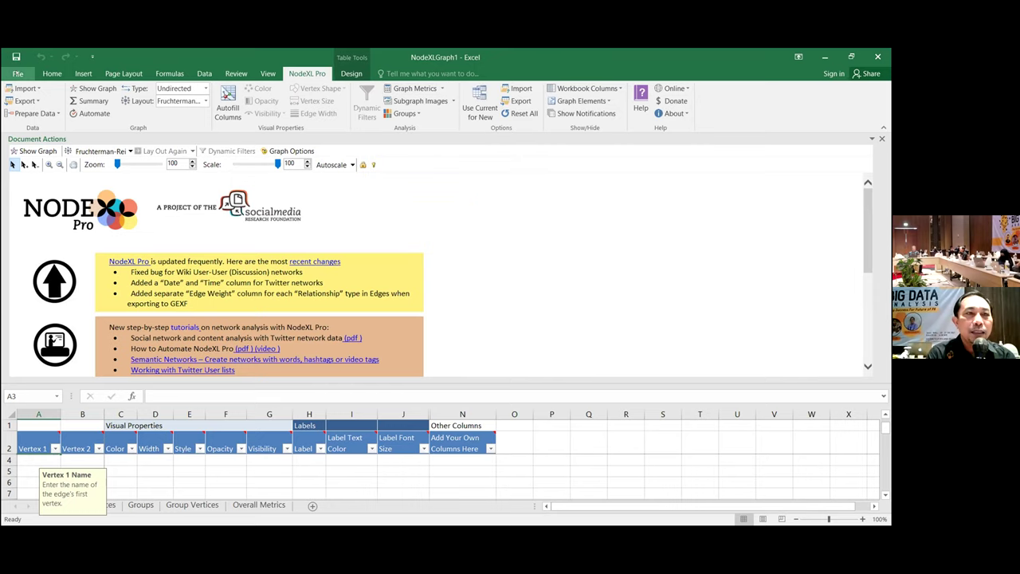
{"action": "left_click", "coordinate": [18, 73]}
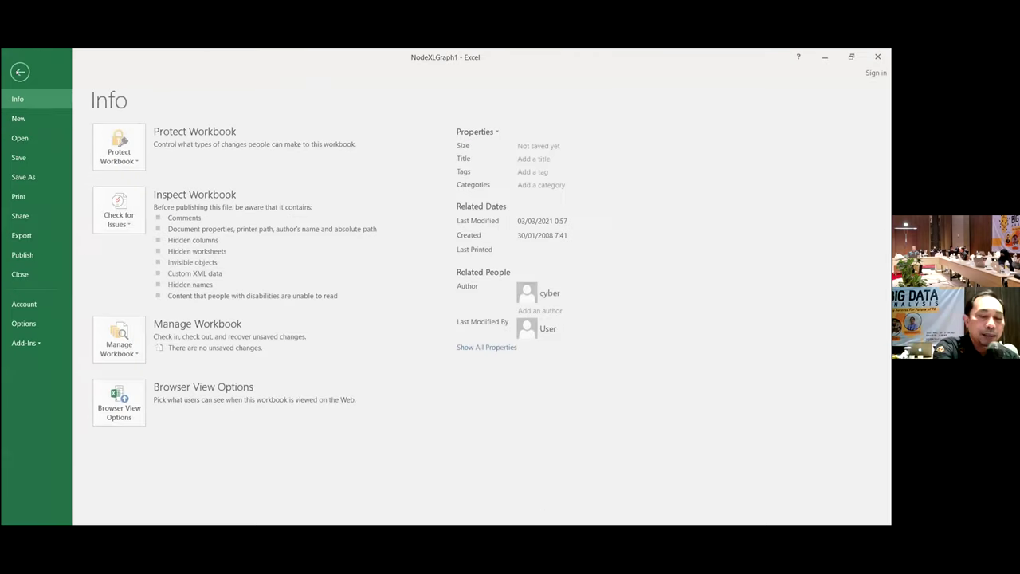
{"action": "key", "text": "Escape"}
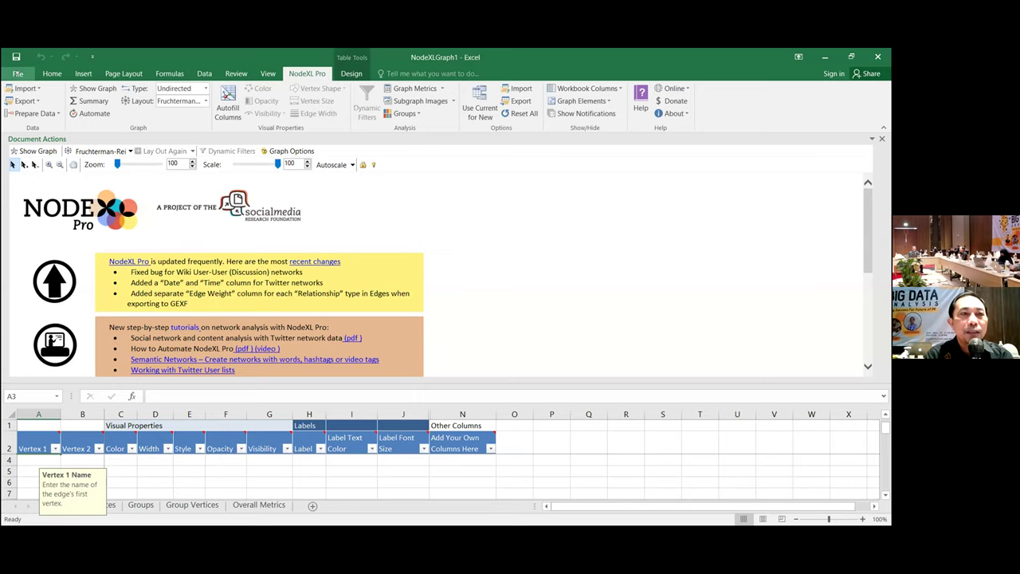
{"action": "left_click", "coordinate": [18, 73]}
{"action": "left_click", "coordinate": [22, 138]}
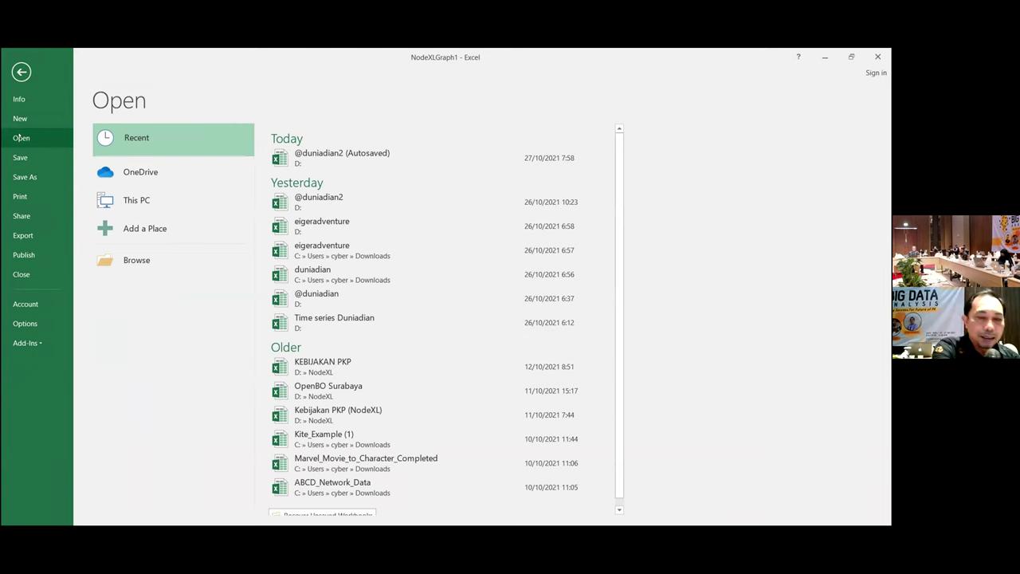
{"action": "key", "text": "Escape"}
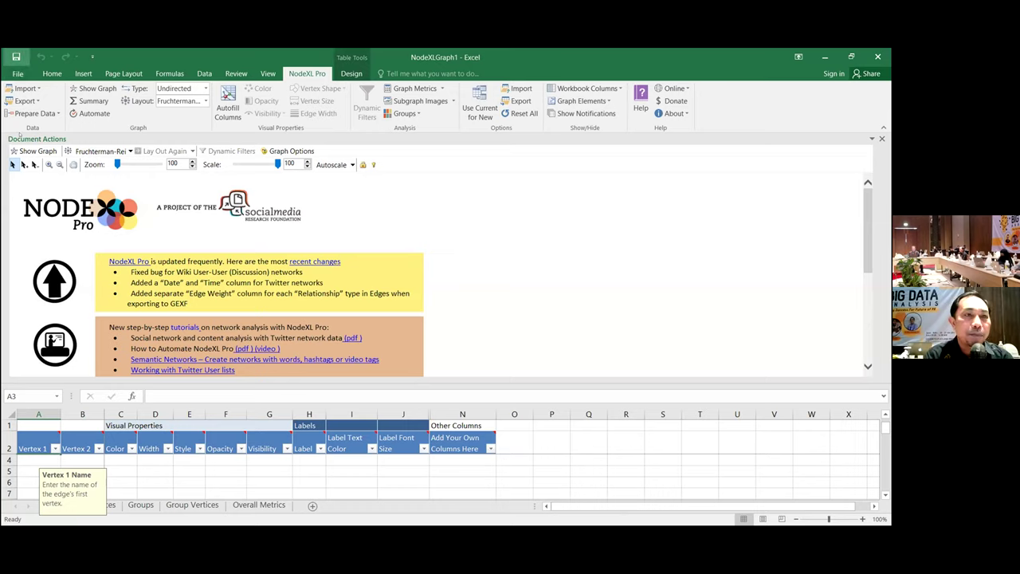
Open the KEBIJAKAN PKP workbook from the NodeXL folder on the Data (D:) drive.
{"action": "left_click", "coordinate": [17, 74]}
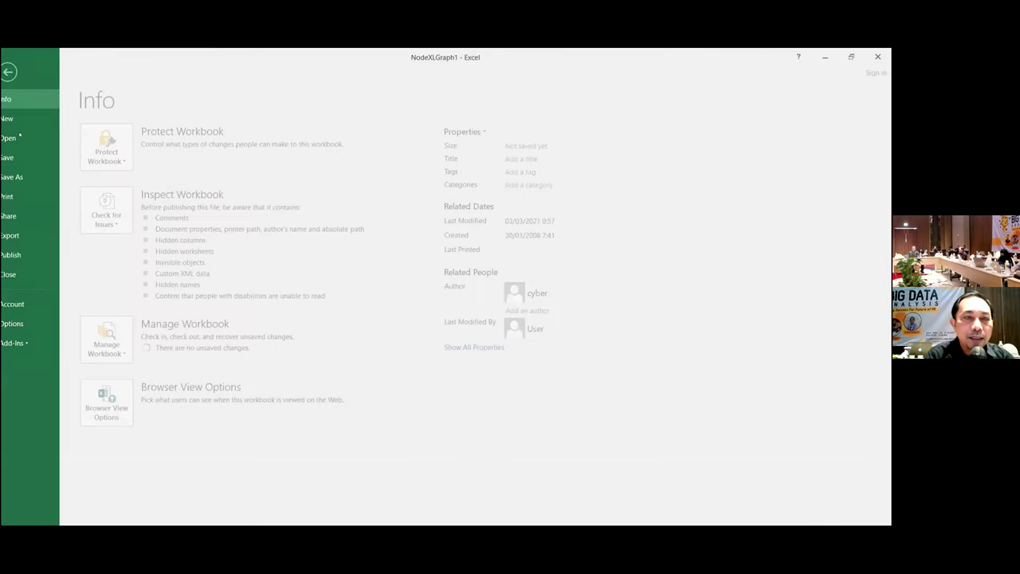
{"action": "left_click", "coordinate": [20, 137]}
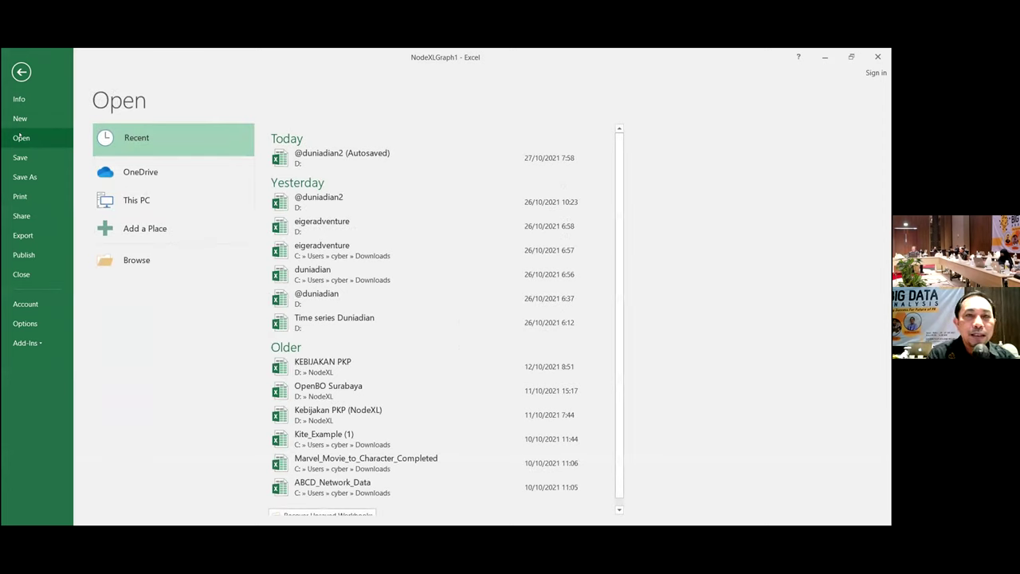
{"action": "left_click", "coordinate": [135, 195]}
{"action": "left_click", "coordinate": [136, 193]}
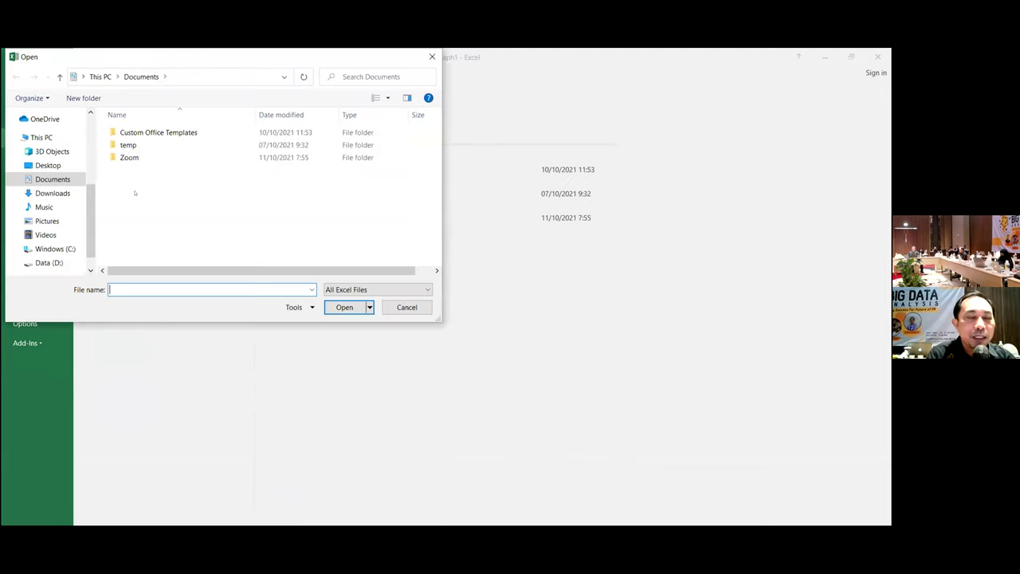
{"action": "left_click", "coordinate": [44, 262]}
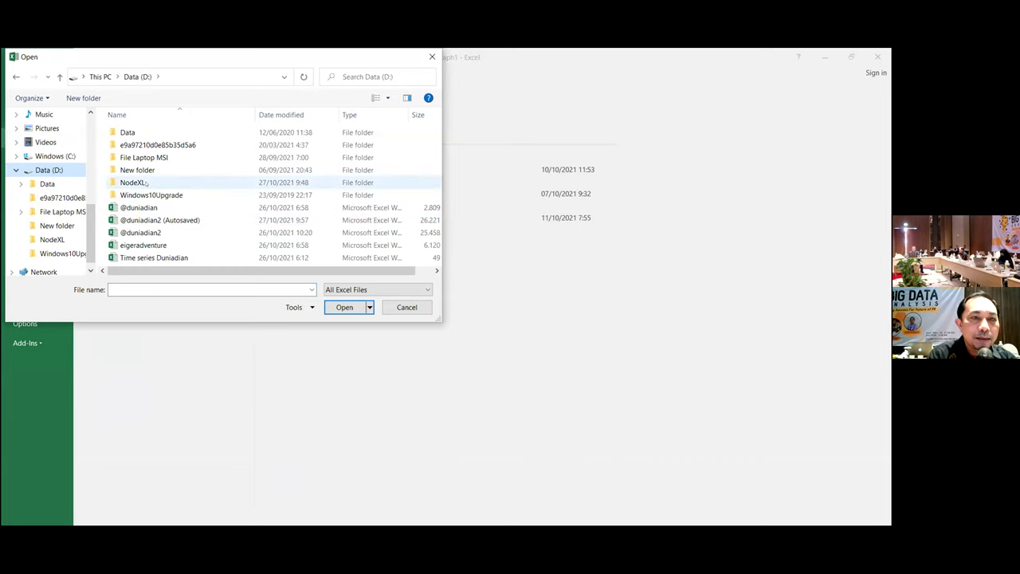
{"action": "double_click", "coordinate": [141, 182]}
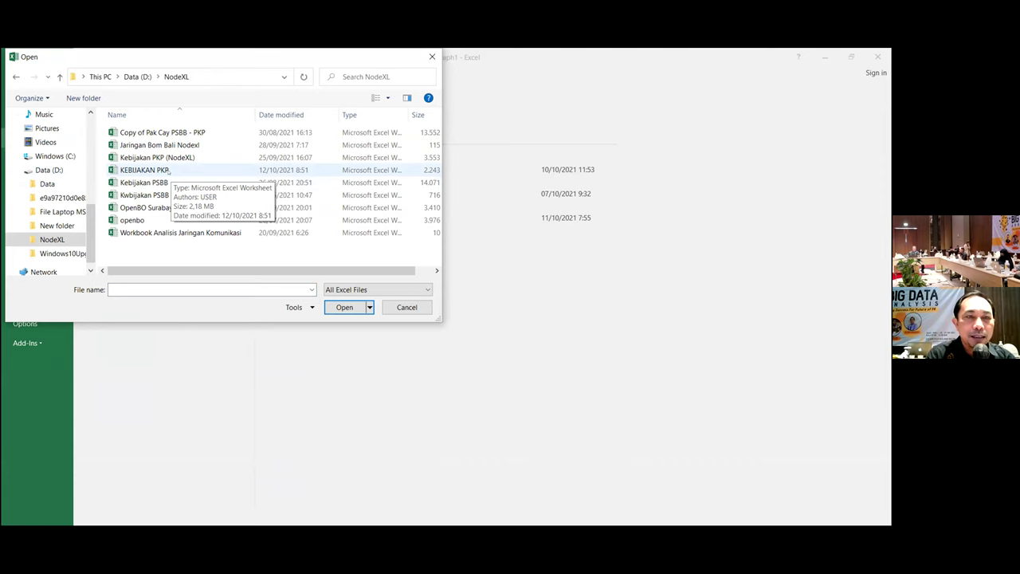
{"action": "double_click", "coordinate": [169, 171]}
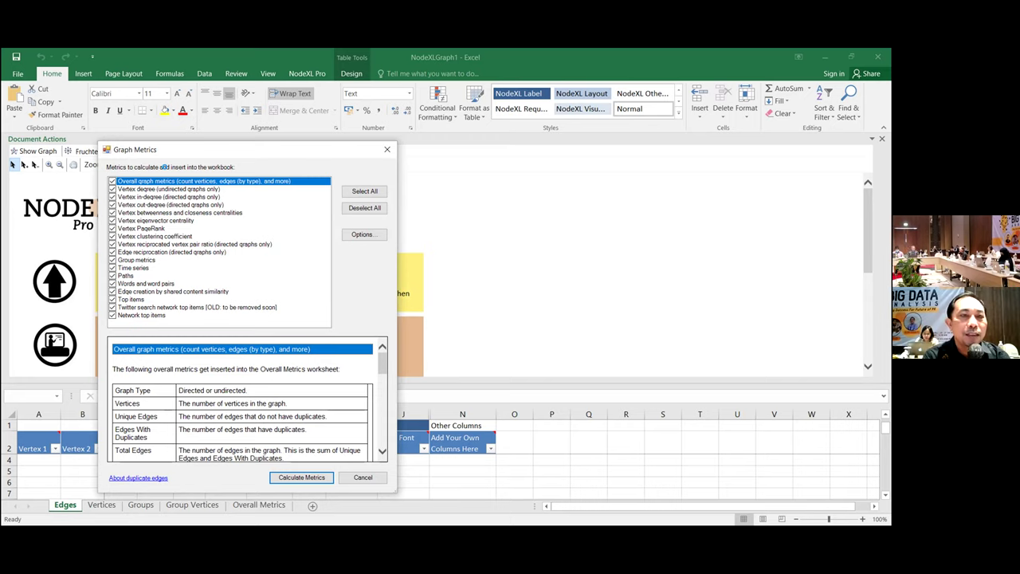
Read the description of the Vertex out-degree metric in Graph Metrics and leave the dialog without calculating.
{"action": "left_click", "coordinate": [112, 205]}
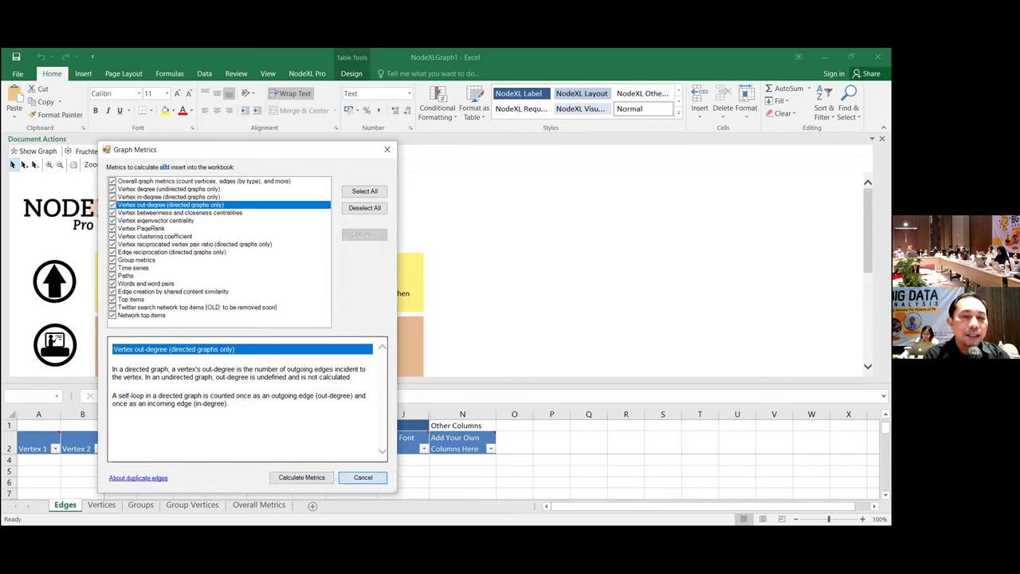
{"action": "left_click", "coordinate": [363, 476]}
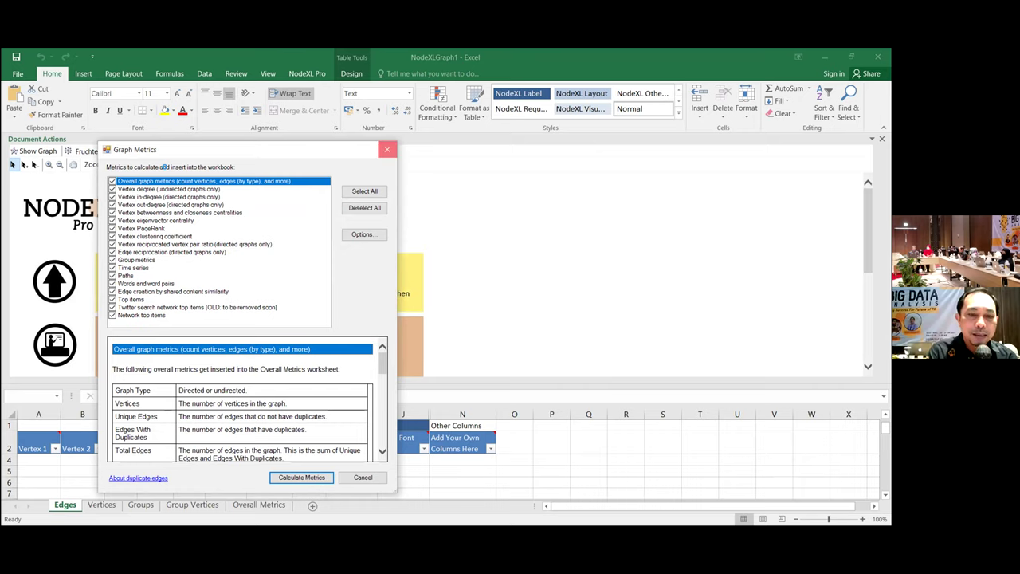
{"action": "key", "text": "Escape"}
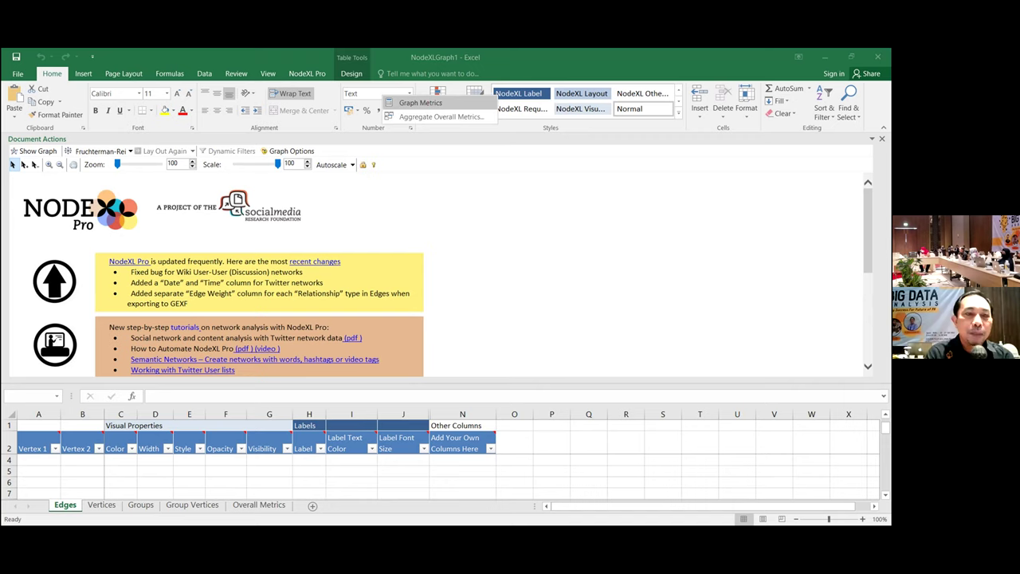
Reopen Graph Metrics, inspect the Time series metric's description and options, and close without calculating.
{"action": "key", "text": "Return"}
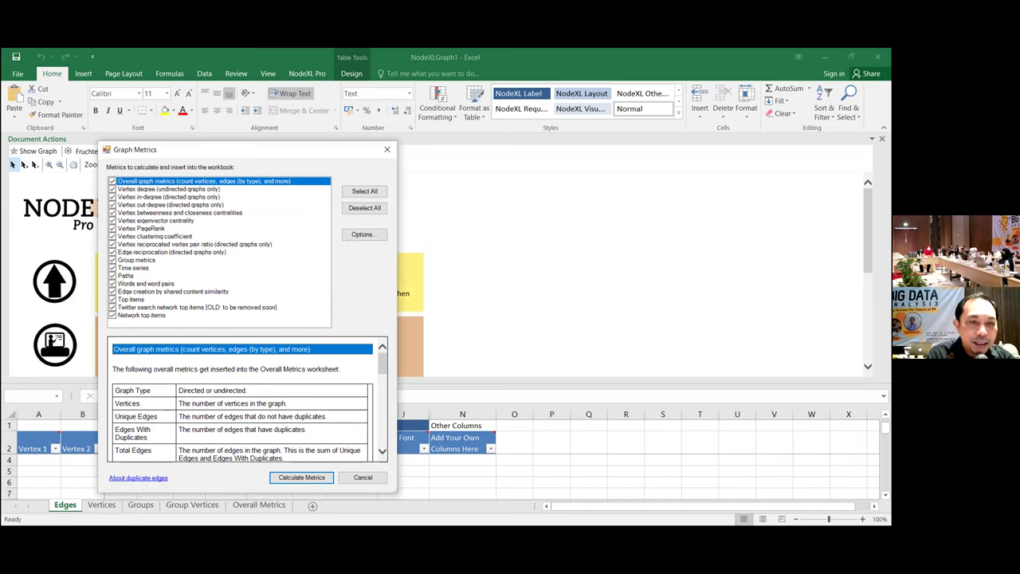
{"action": "left_click", "coordinate": [133, 268]}
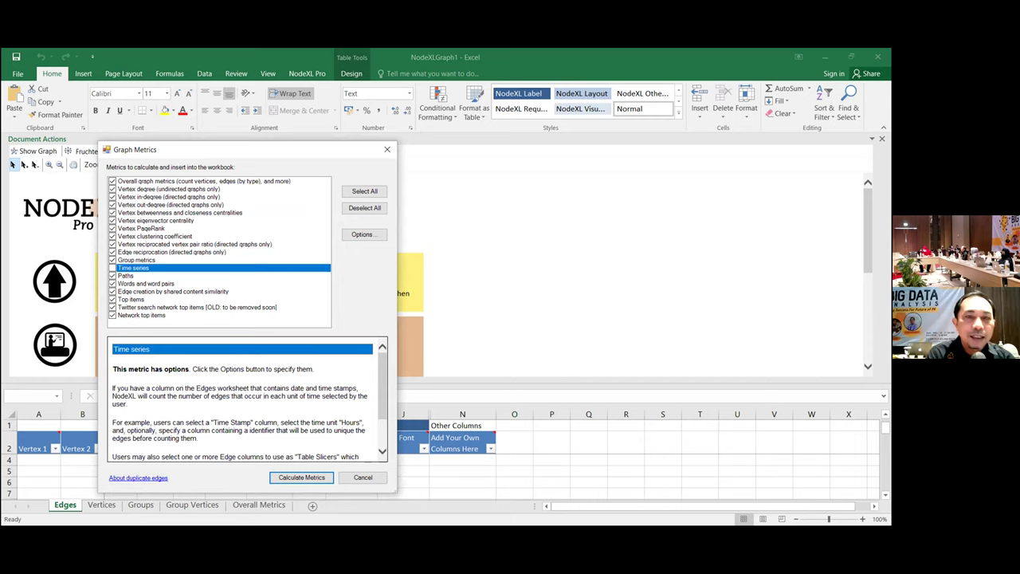
{"action": "key", "text": "alt+o"}
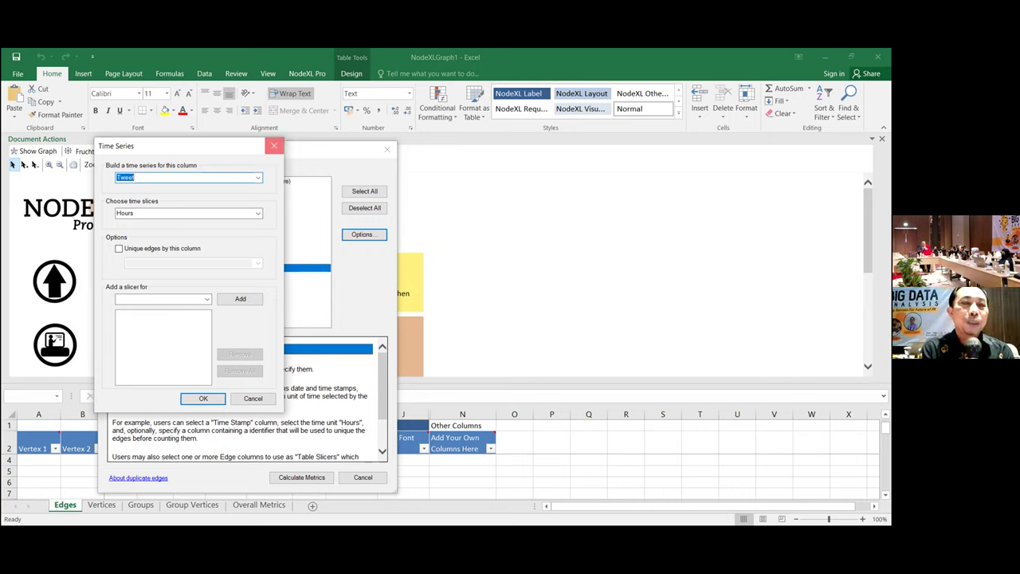
{"action": "left_click", "coordinate": [273, 145]}
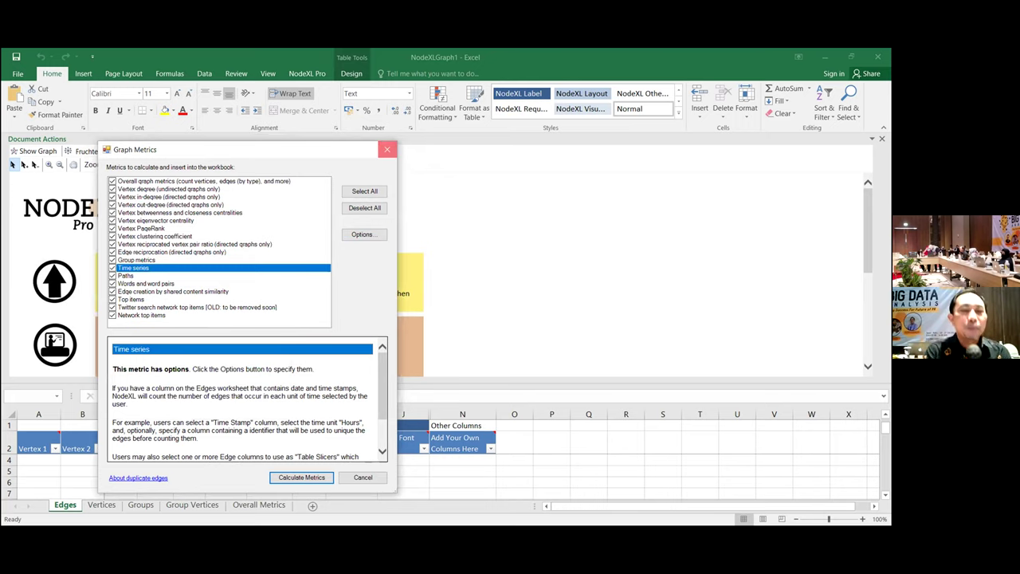
{"action": "left_click", "coordinate": [387, 149]}
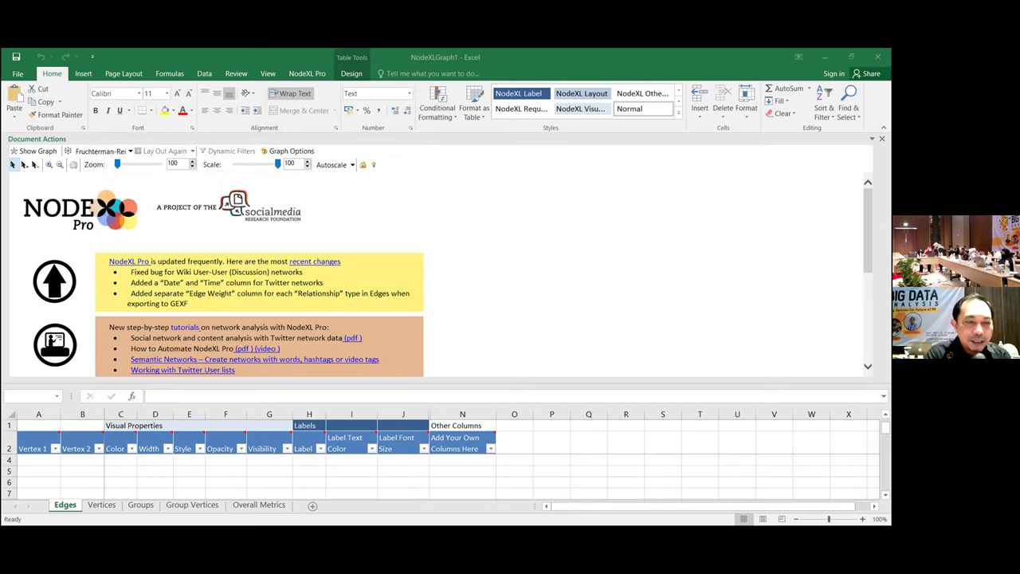
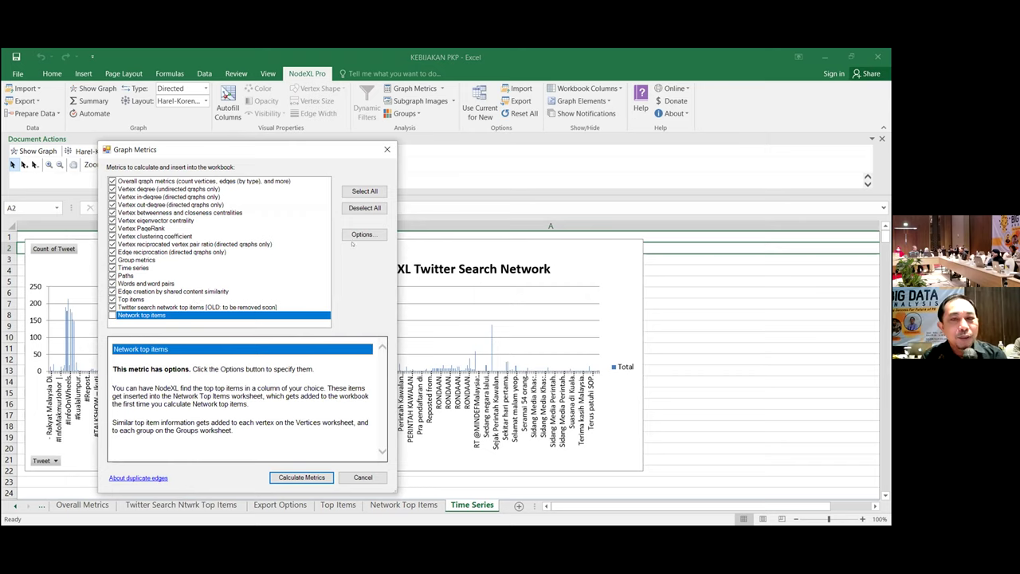
In the Network top items options, add a set that gets 10 items from the Edges worksheet's Tweet column, with no delimiter.
{"action": "left_click", "coordinate": [374, 233]}
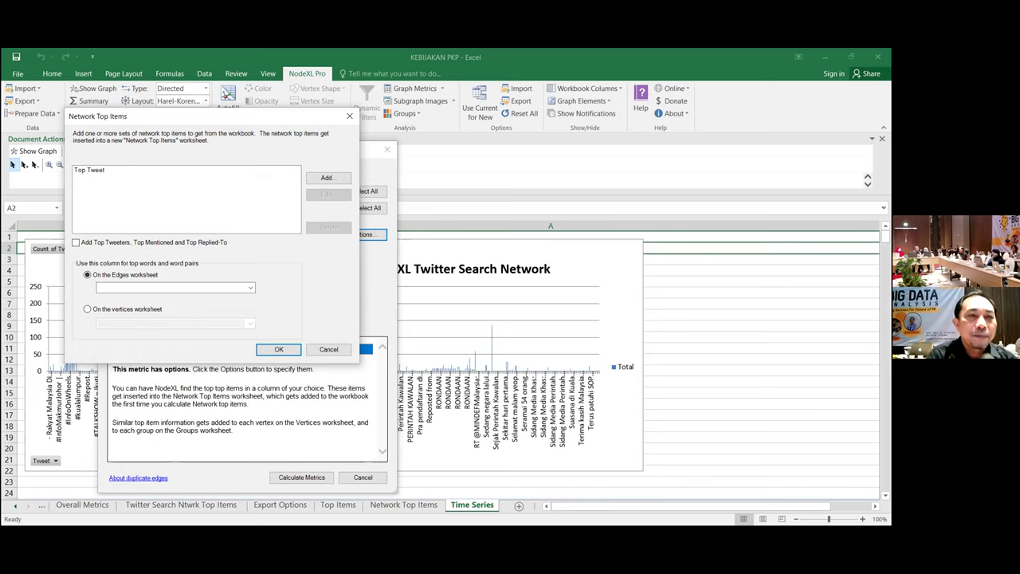
{"action": "left_click", "coordinate": [335, 178]}
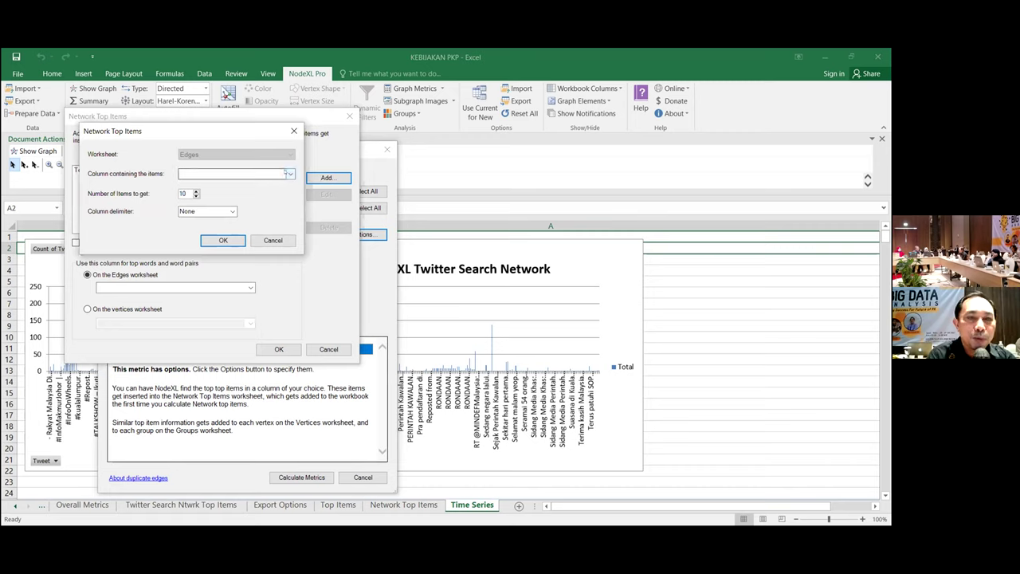
{"action": "left_click", "coordinate": [286, 173]}
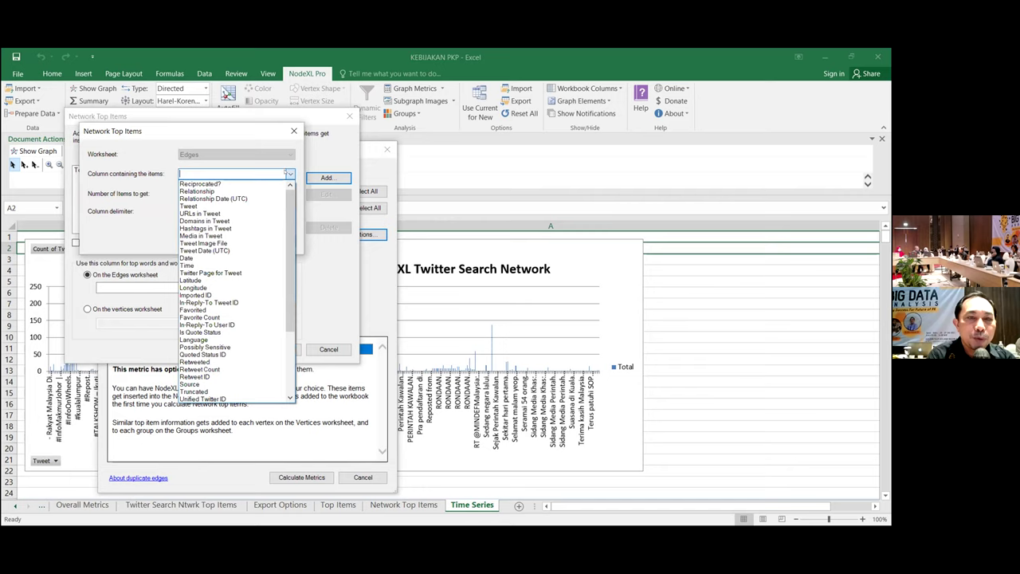
{"action": "left_click", "coordinate": [225, 206]}
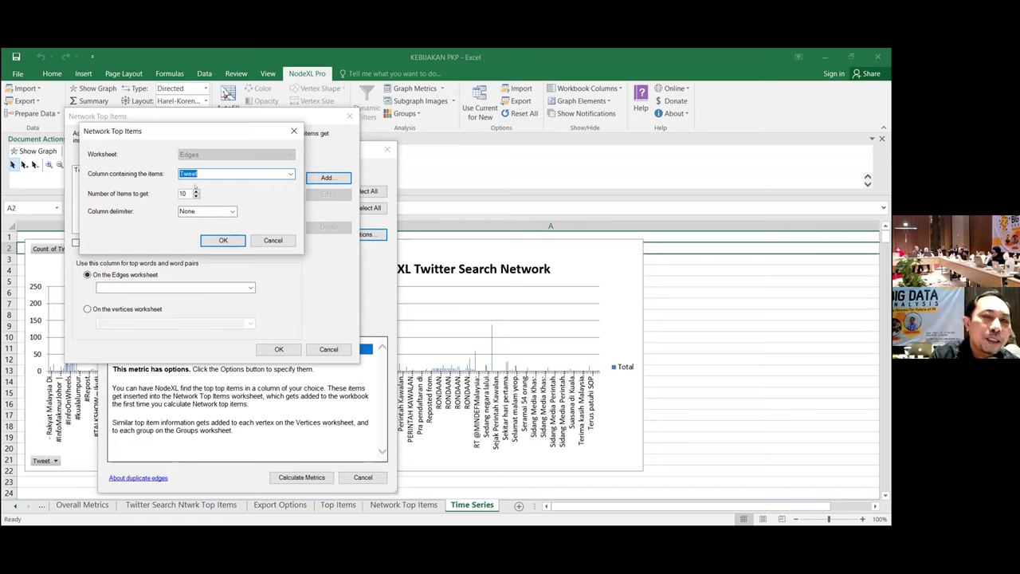
{"action": "key", "text": "Tab"}
{"action": "type", "text": "7"}
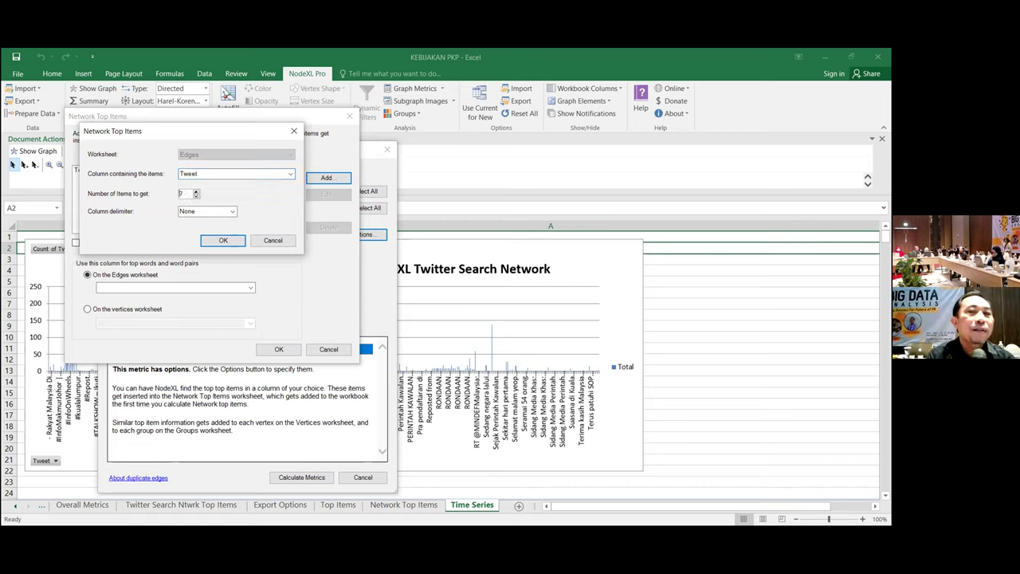
{"action": "left_click", "coordinate": [195, 191]}
{"action": "left_click", "coordinate": [195, 190]}
{"action": "left_click", "coordinate": [195, 190]}
{"action": "left_click", "coordinate": [195, 191]}
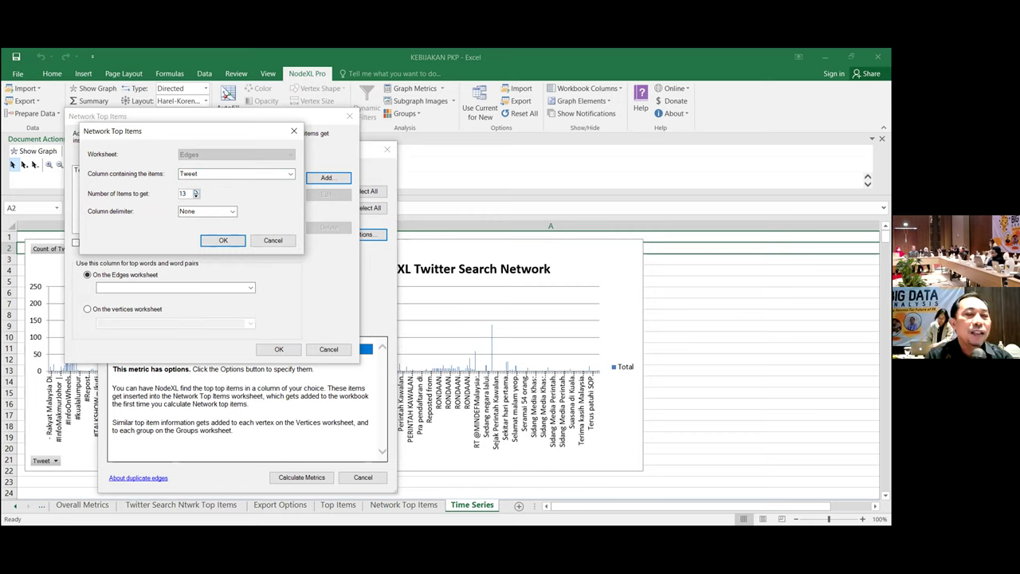
{"action": "left_click", "coordinate": [195, 196]}
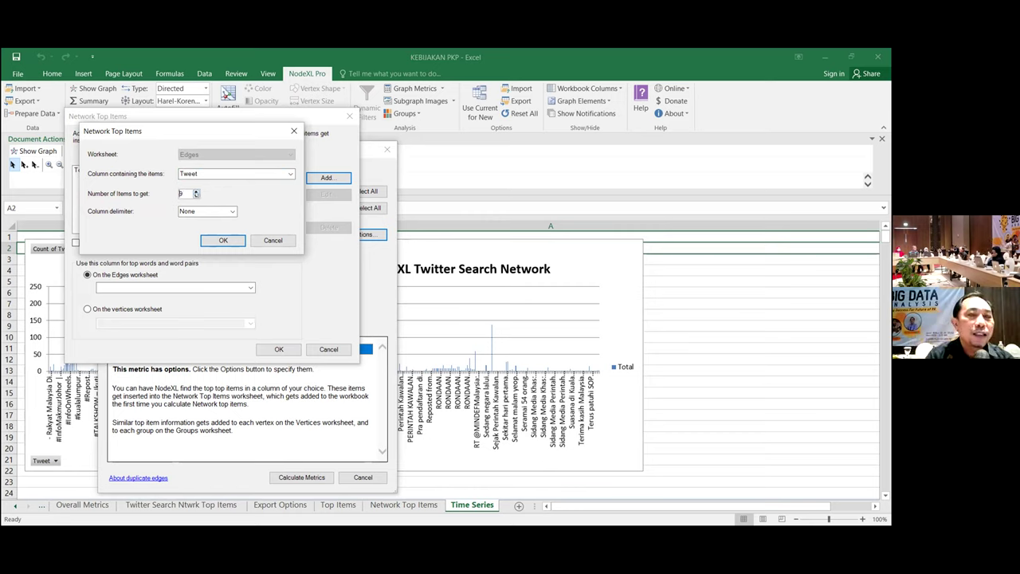
{"action": "left_click", "coordinate": [195, 191]}
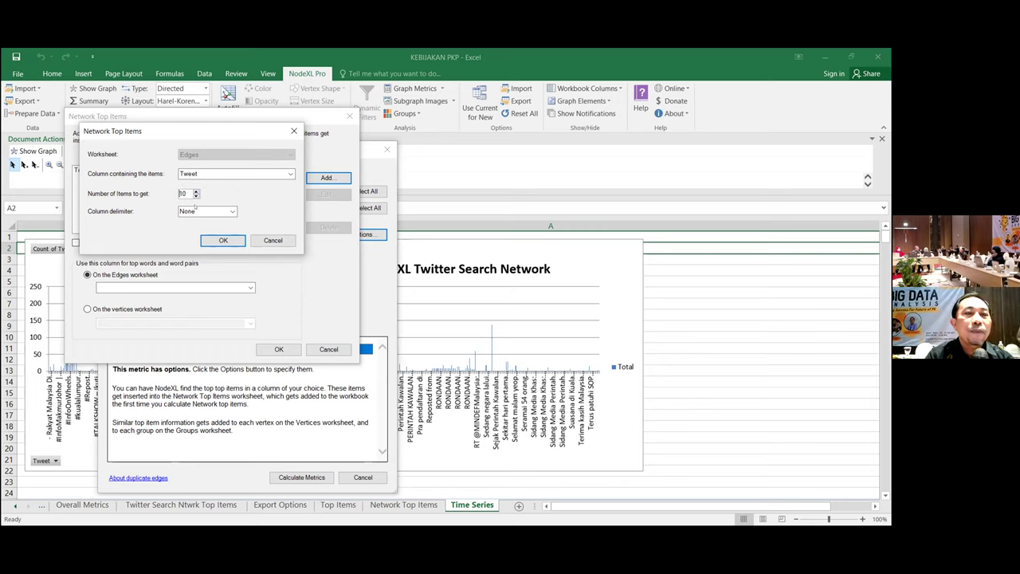
{"action": "left_click", "coordinate": [204, 239]}
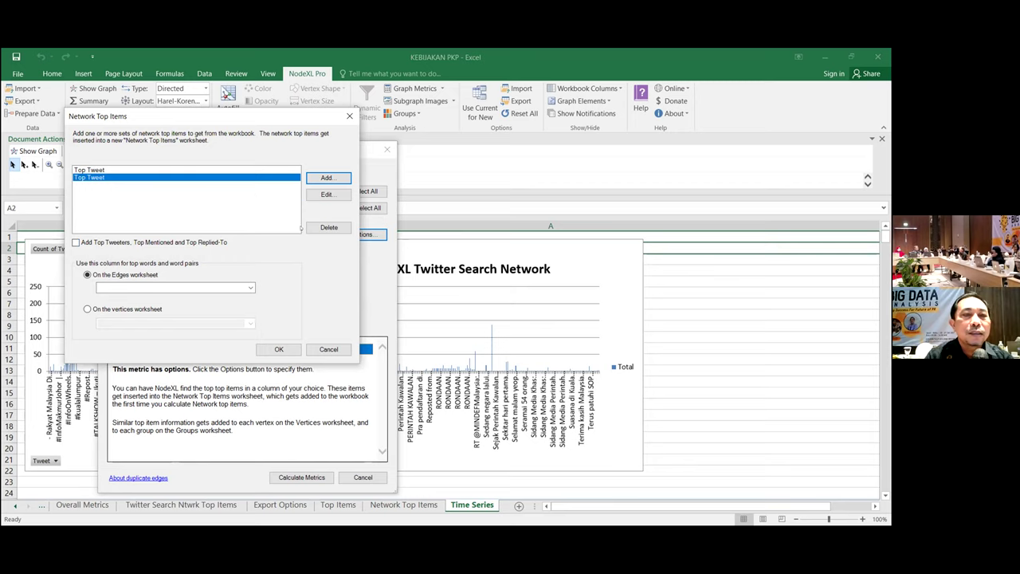
Delete the duplicate Top Tweet set from the network top items and leave Graph Metrics without calculating.
{"action": "left_click", "coordinate": [322, 228]}
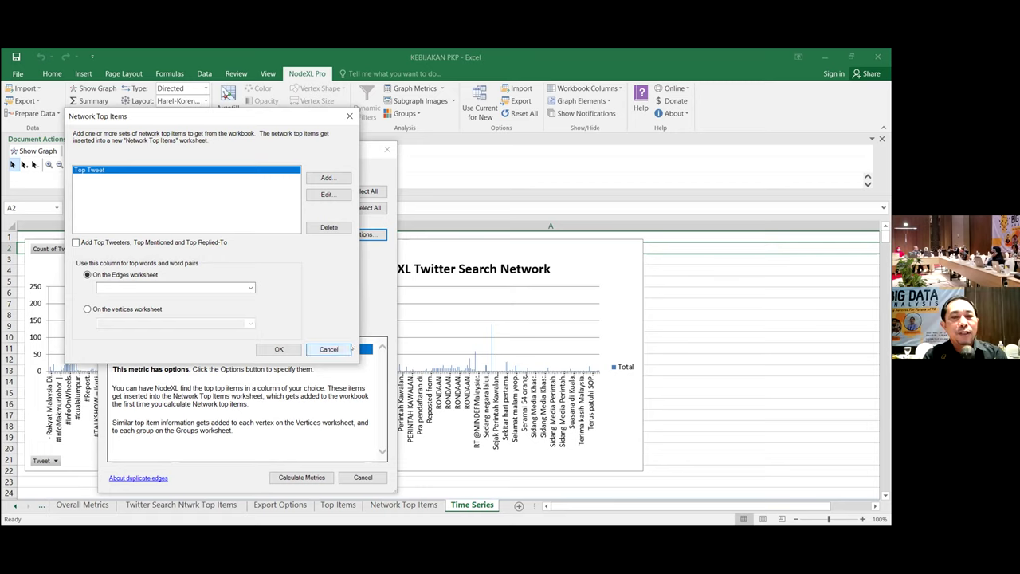
{"action": "left_click", "coordinate": [282, 349]}
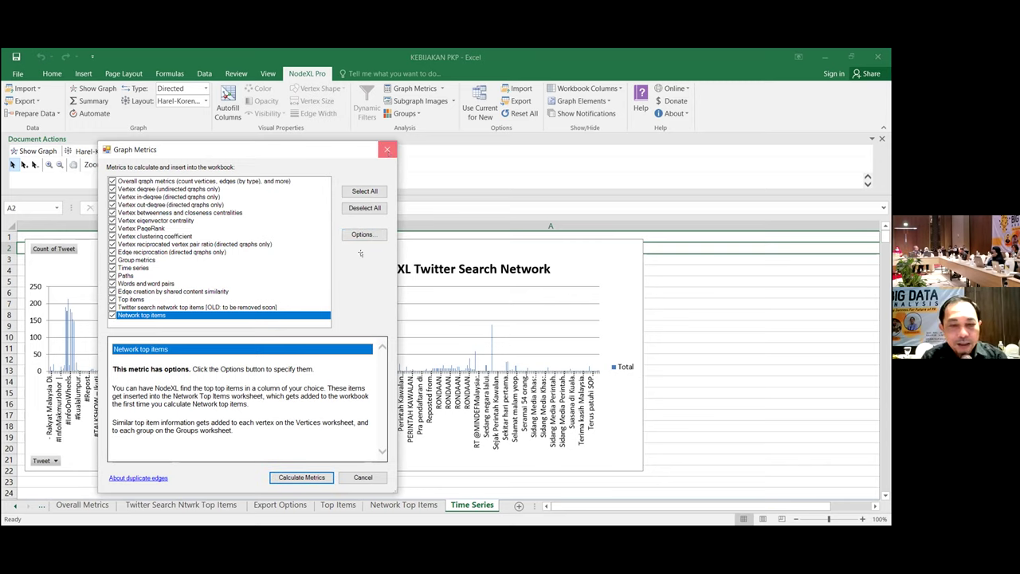
{"action": "key", "text": "Escape"}
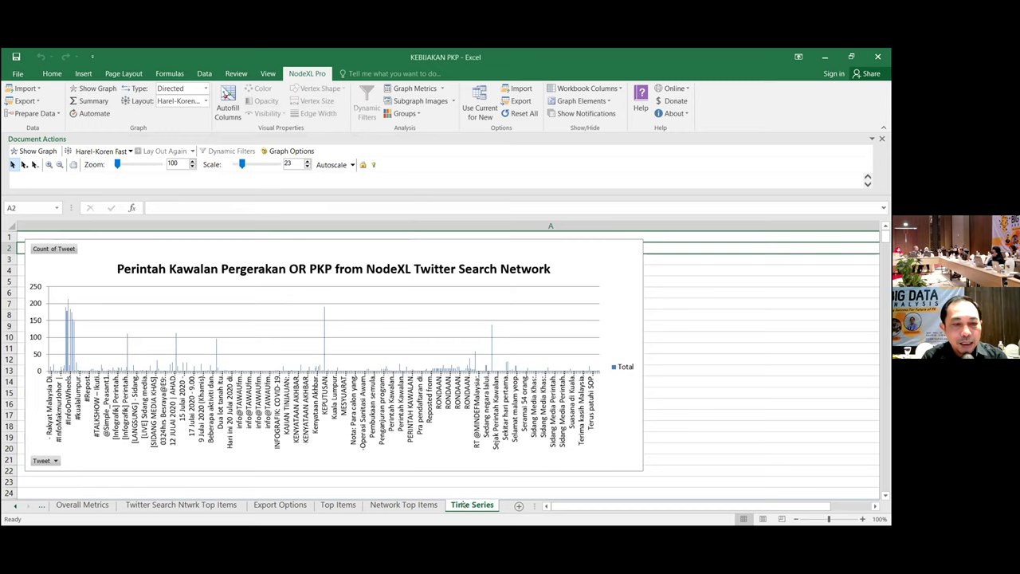
Go to the Network Top Items worksheet and move the pie chart up to row 2, clear of the top-tweet table.
{"action": "left_click", "coordinate": [366, 507]}
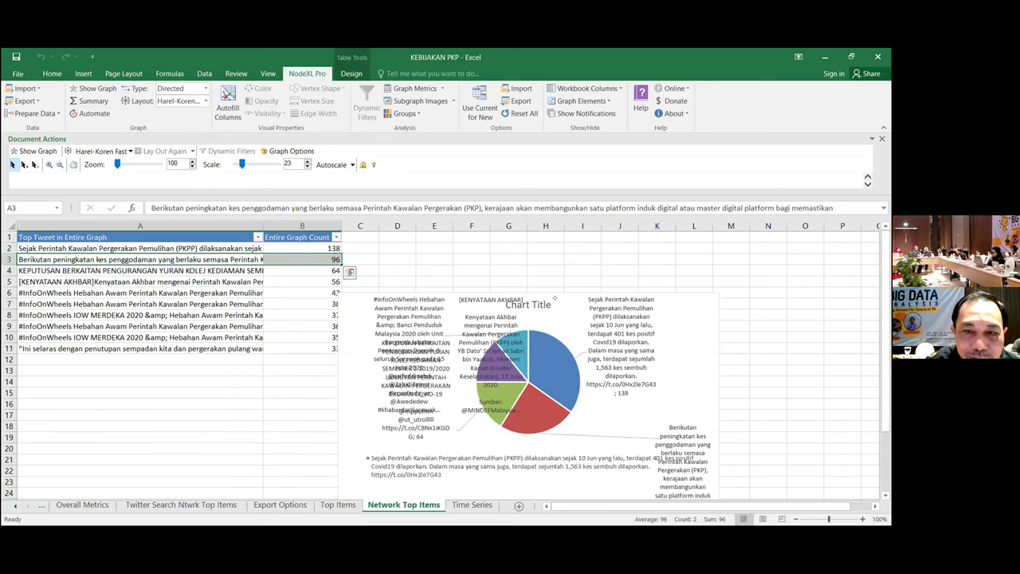
{"action": "left_click", "coordinate": [503, 289]}
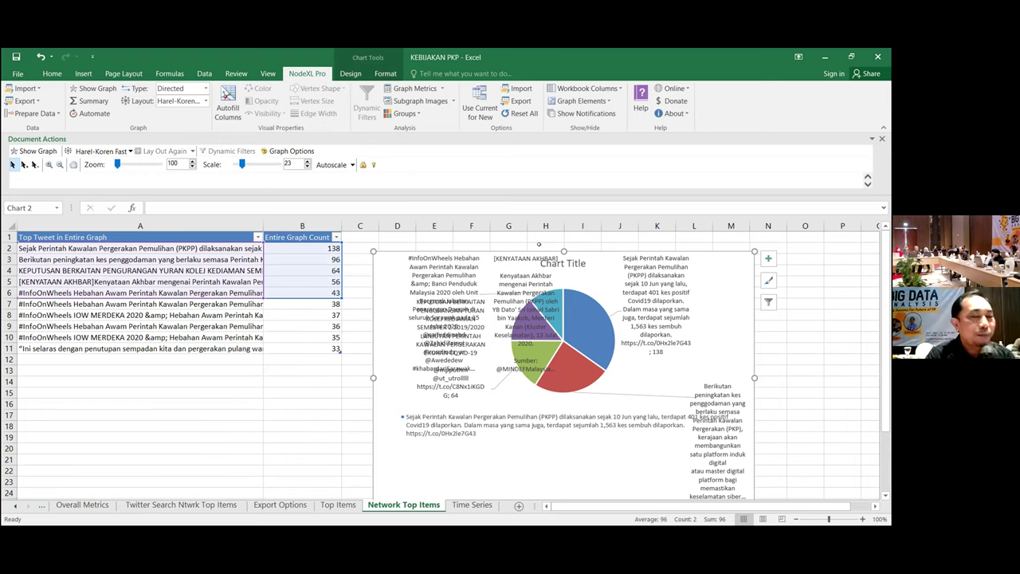
Select the first five top tweets with their counts (A2:B6) and bring up the chart insertion options.
{"action": "left_click", "coordinate": [33, 246]}
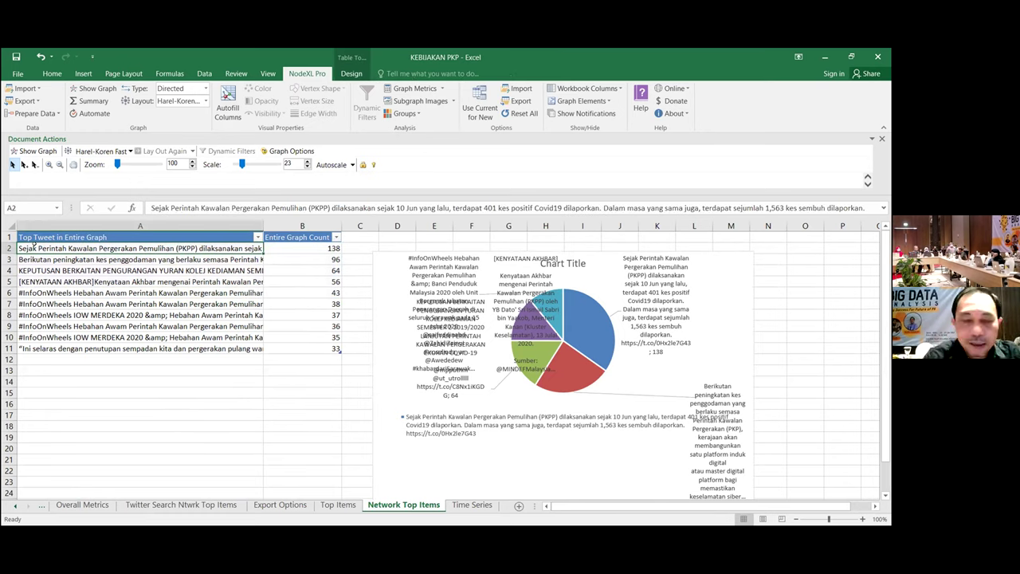
{"action": "key", "text": "shift+Down"}
{"action": "key", "text": "shift+Right"}
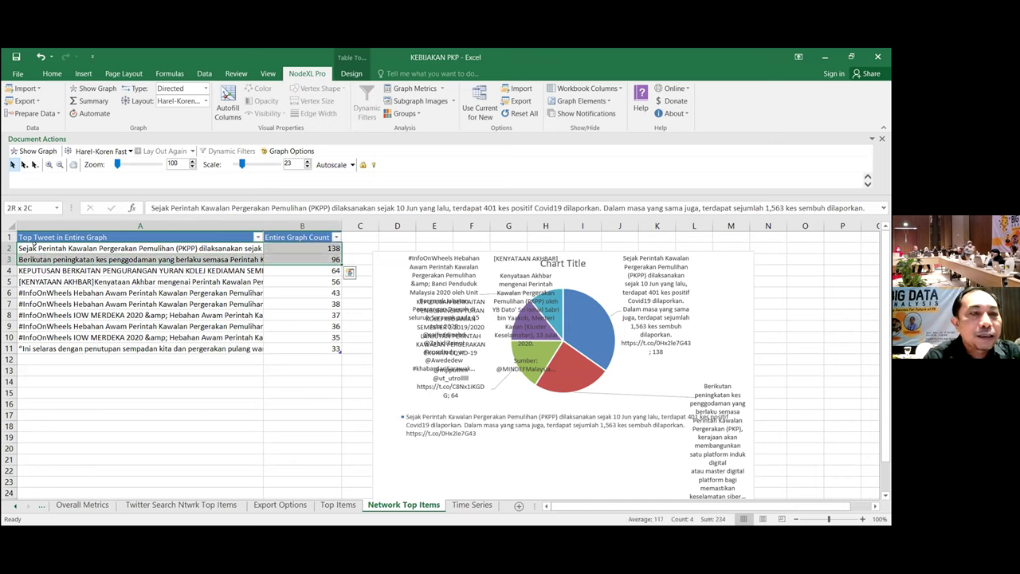
{"action": "key", "text": "shift+Down"}
{"action": "key", "text": "shift+Down"}
{"action": "key", "text": "shift+Down"}
{"action": "key", "text": "shift+Down"}
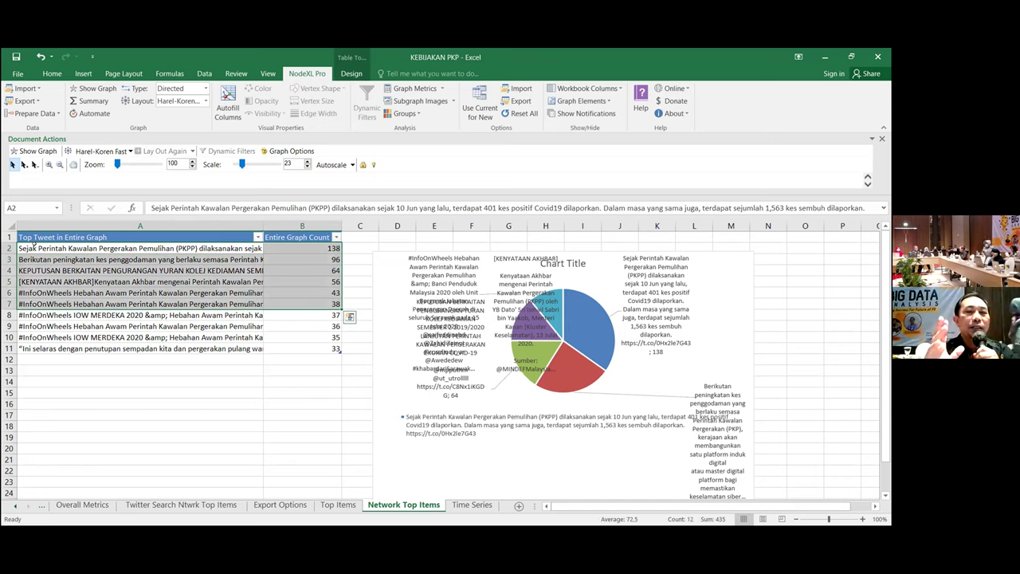
{"action": "key", "text": "shift+Up"}
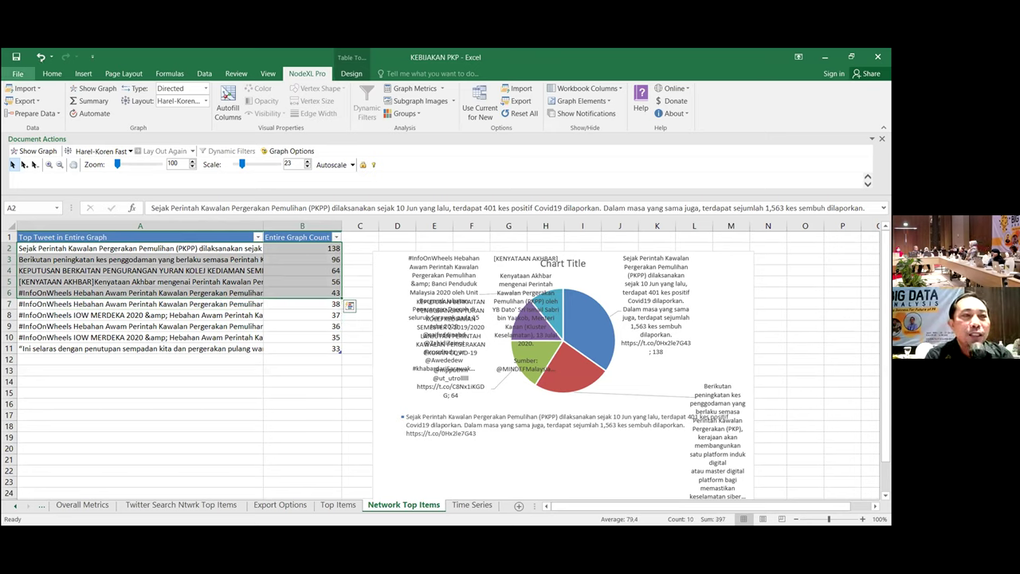
{"action": "left_click", "coordinate": [52, 73]}
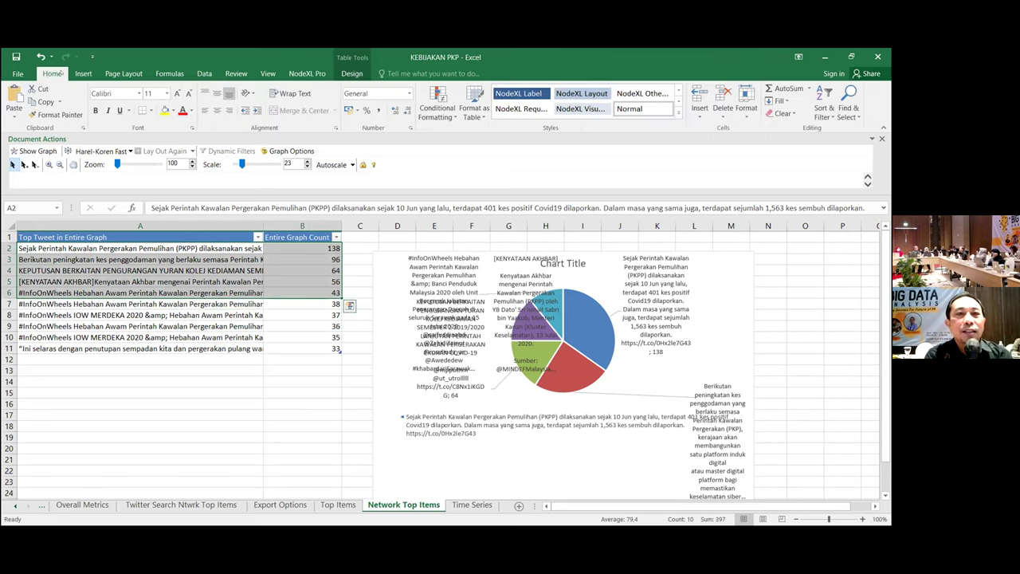
{"action": "left_click", "coordinate": [82, 73]}
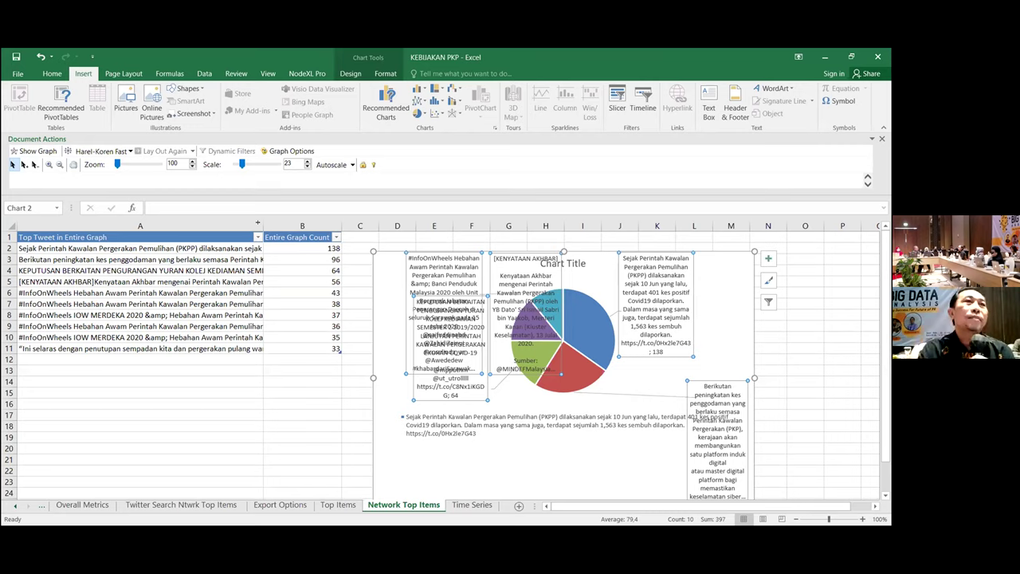
Widen the Top Tweet in Entire Graph column to show more of each tweet, and select the first tweet.
{"action": "left_click_drag", "start_coordinate": [263, 225], "coordinate": [378, 226]}
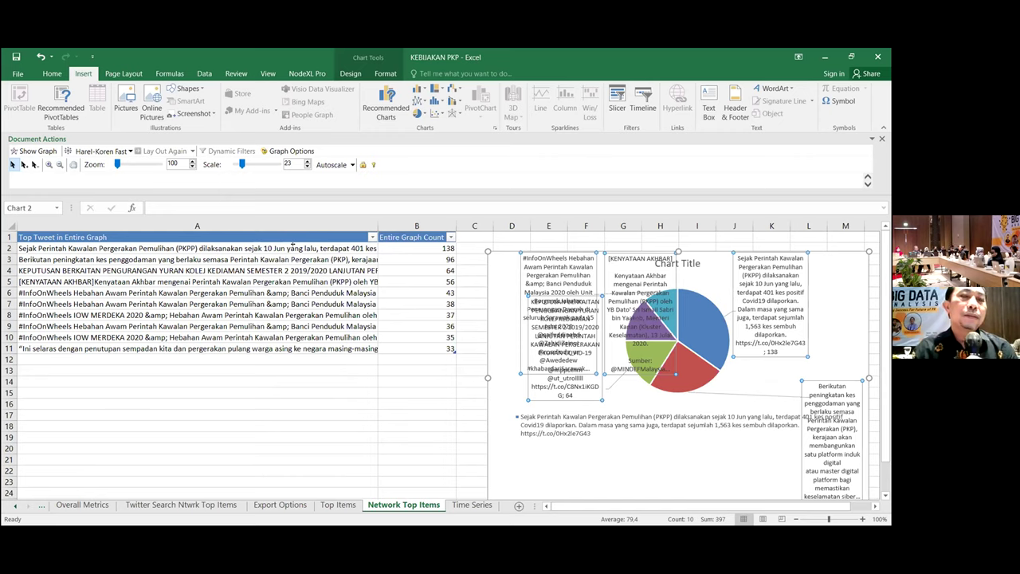
{"action": "left_click", "coordinate": [292, 247]}
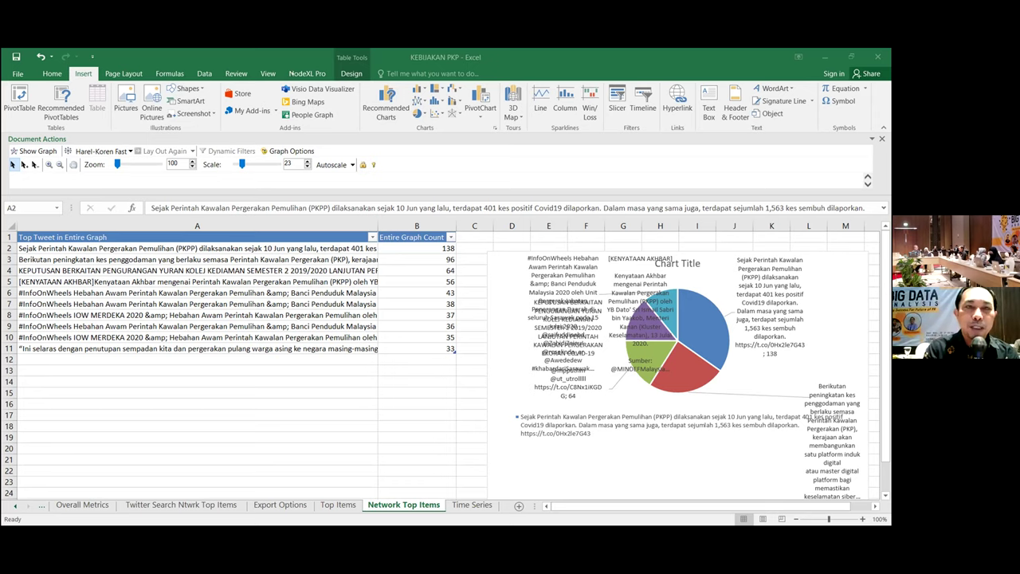
Reopen Graph Metrics and inspect the Top items metric's description and its options.
{"action": "key", "text": "alt+Tab"}
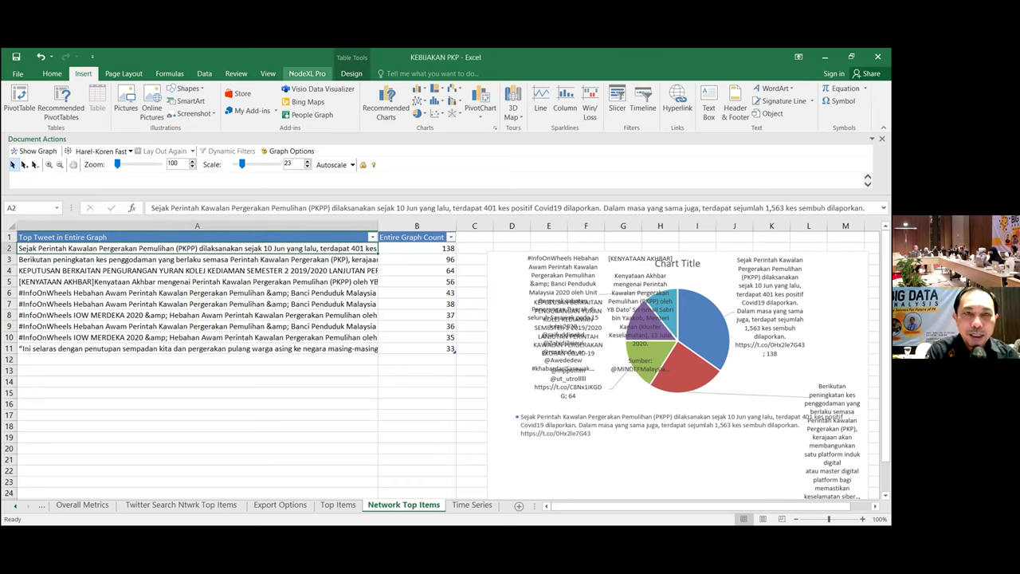
{"action": "left_click", "coordinate": [307, 73]}
{"action": "left_click", "coordinate": [414, 89]}
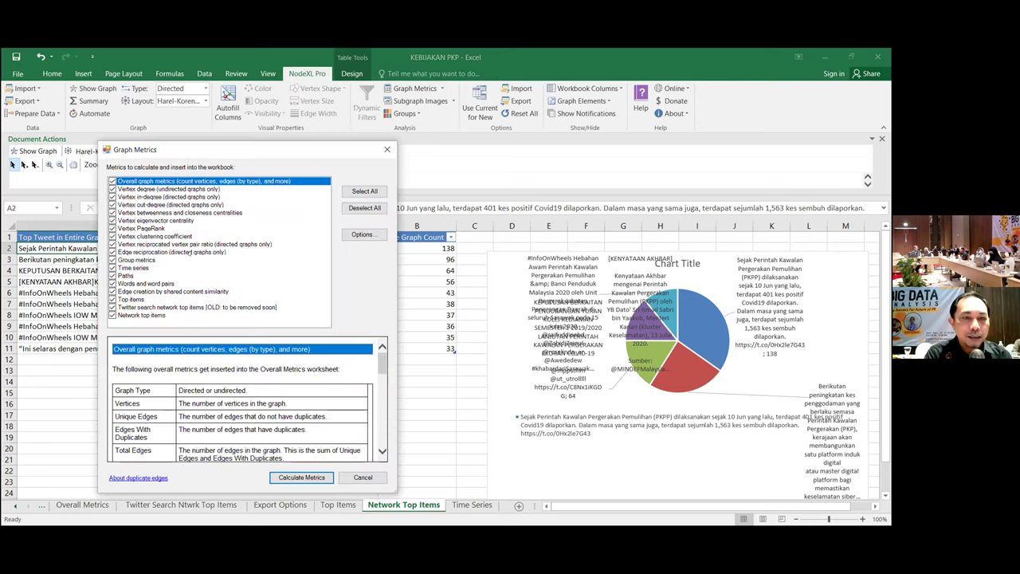
{"action": "left_click", "coordinate": [132, 299]}
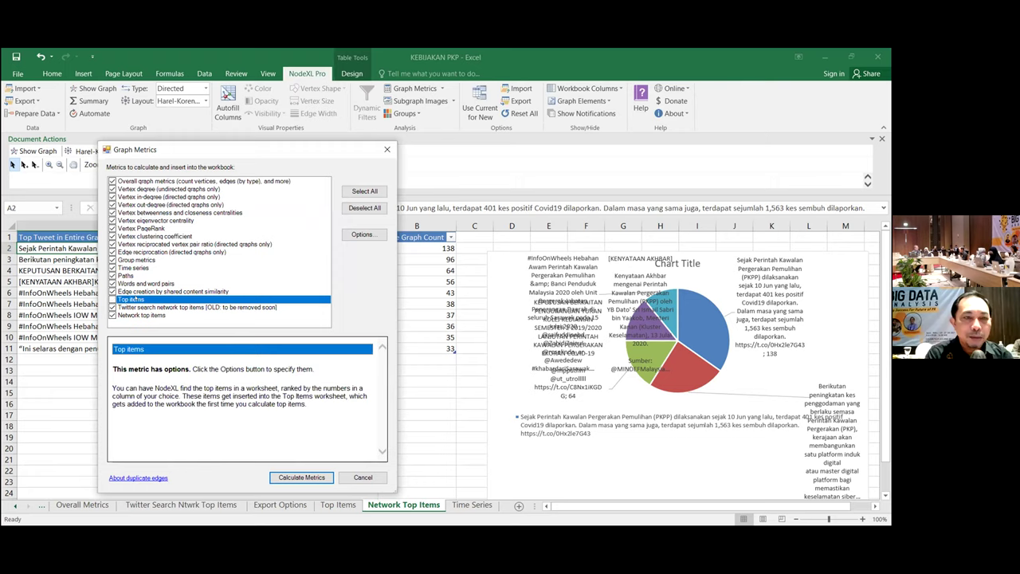
{"action": "left_click", "coordinate": [353, 235]}
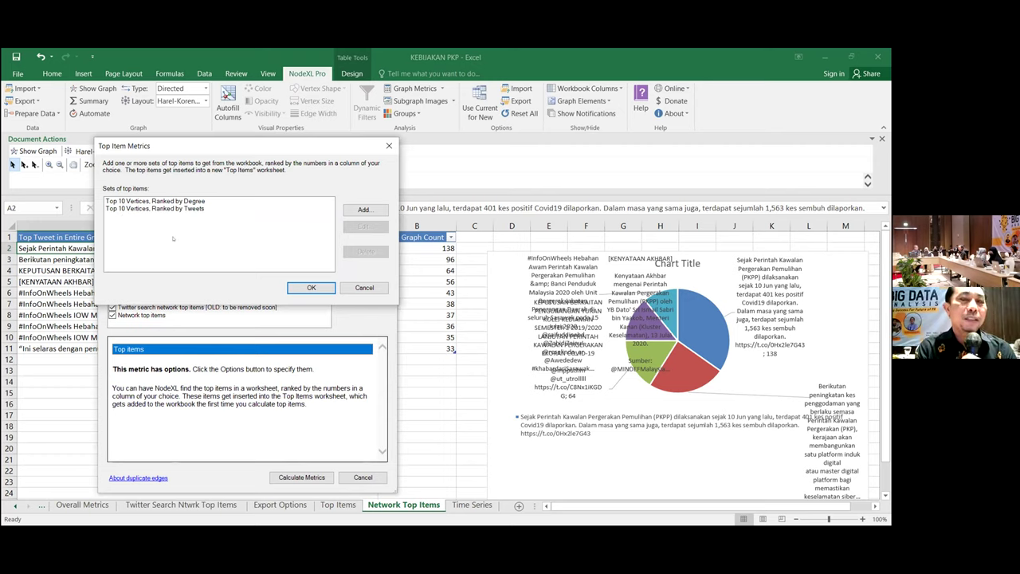
Try adding a set of the top 10 vertices ranked by Degree, and close Graph Metrics without calculating.
{"action": "left_click", "coordinate": [363, 209]}
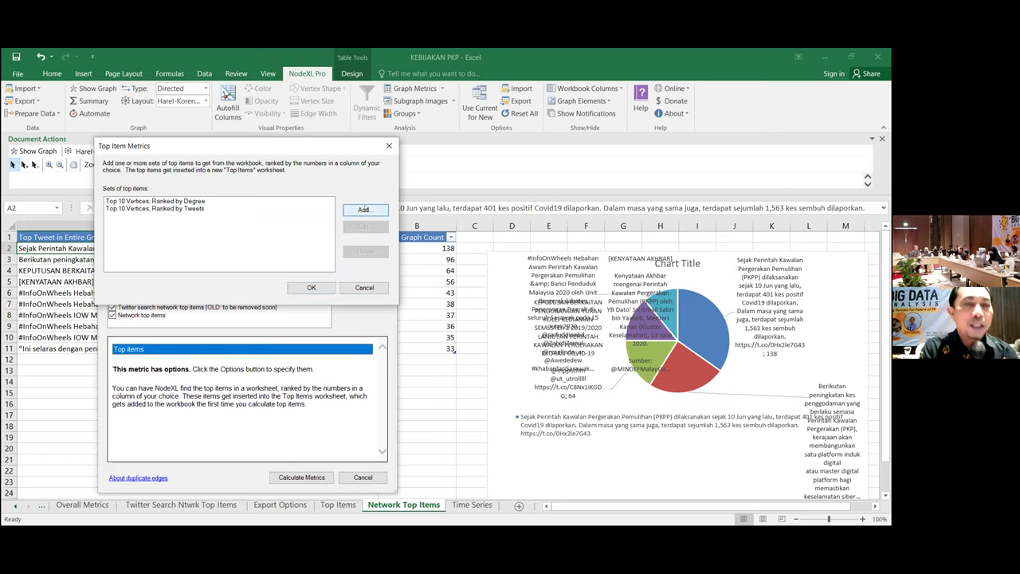
{"action": "left_click", "coordinate": [319, 216]}
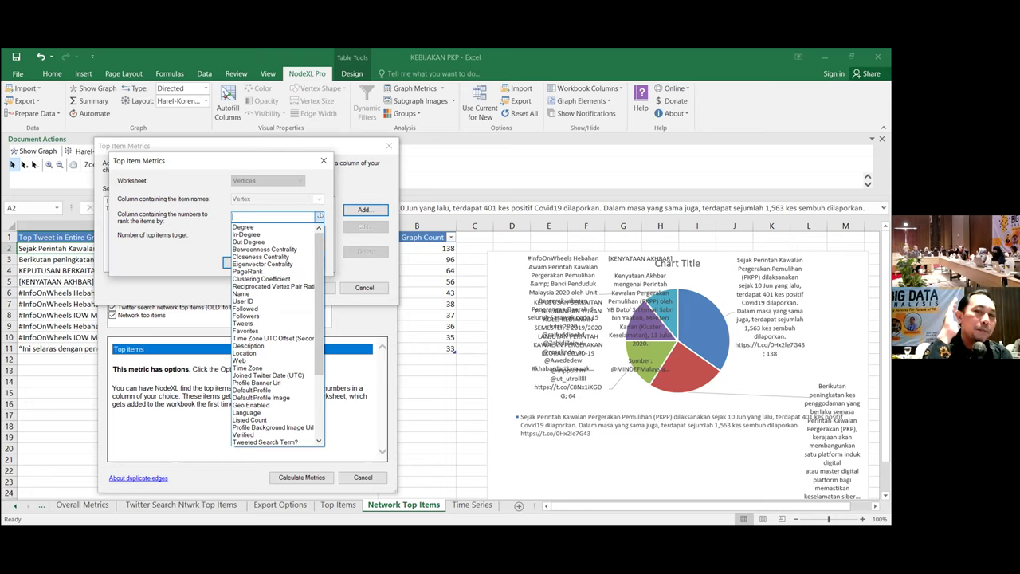
{"action": "left_click", "coordinate": [278, 227]}
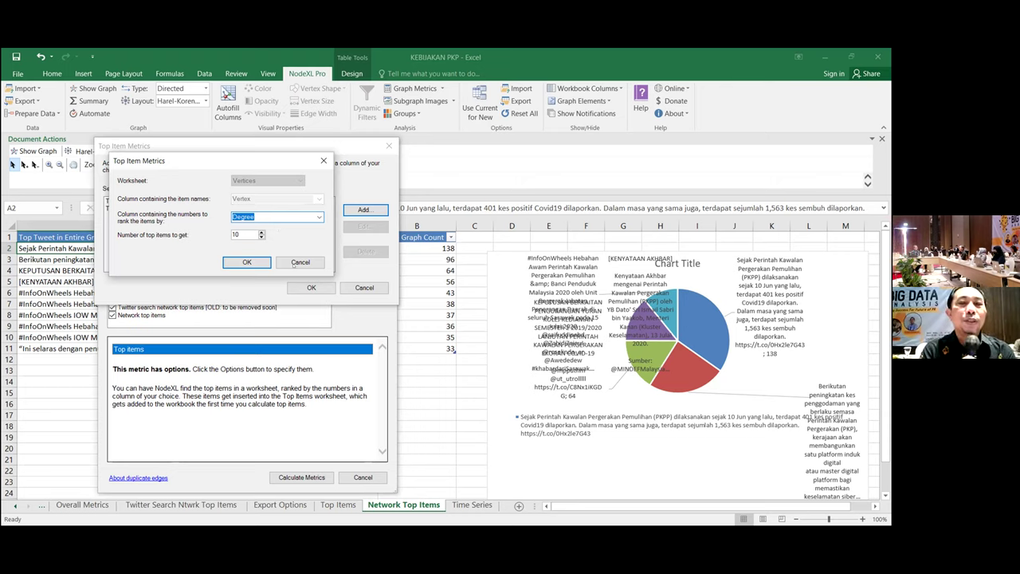
{"action": "left_click", "coordinate": [243, 262]}
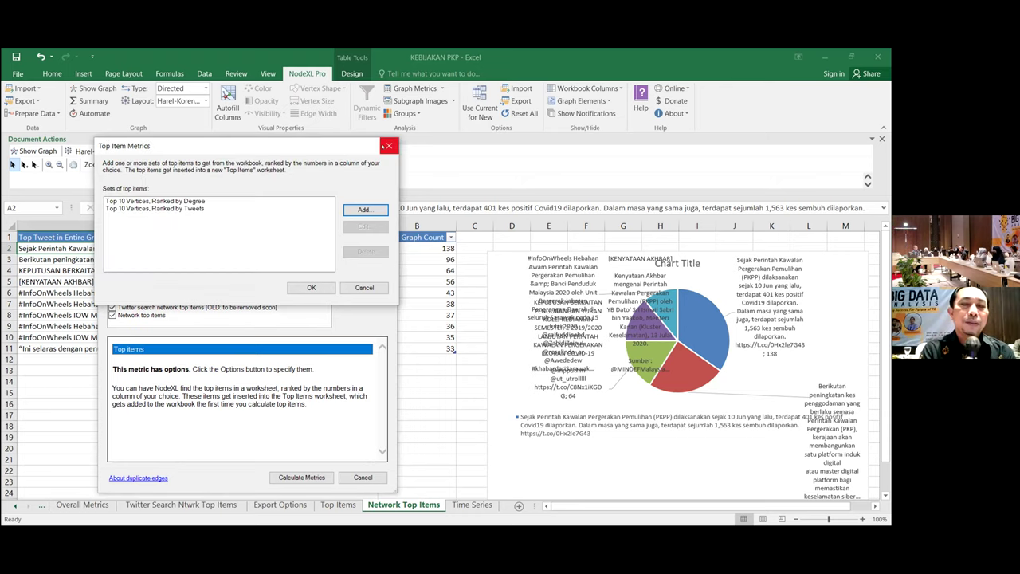
{"action": "left_click", "coordinate": [387, 146]}
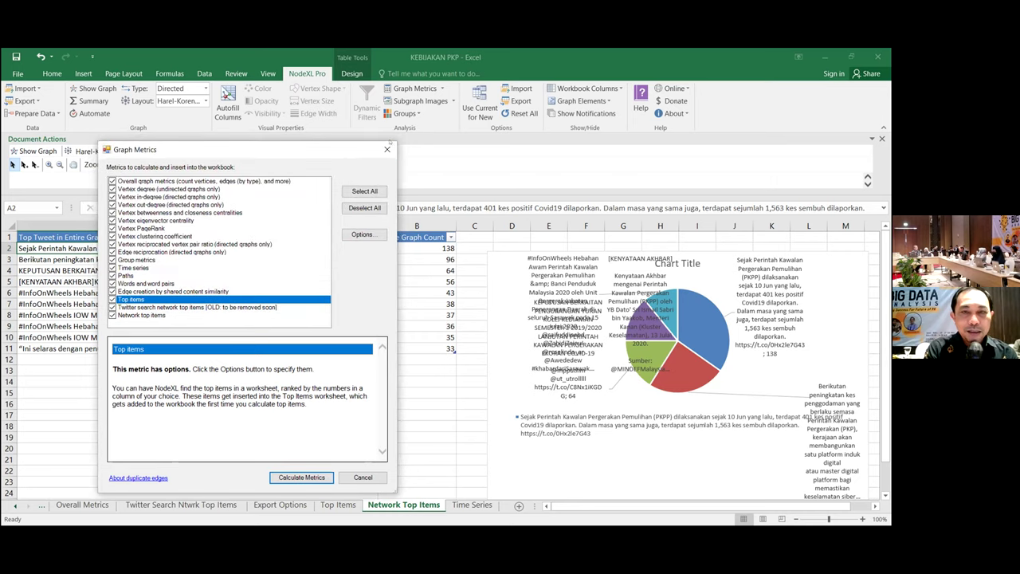
{"action": "left_click", "coordinate": [388, 148]}
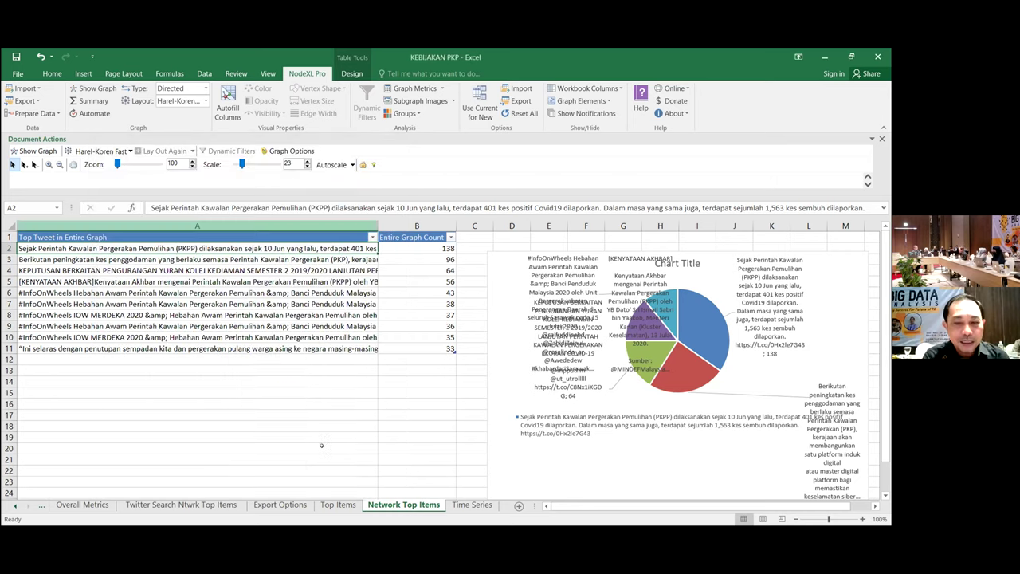
On the Top Items sheet, insert a 2-D pie chart of the first five vertices ranked by Degree (A2:B6).
{"action": "key", "text": "ctrl+Page_Up"}
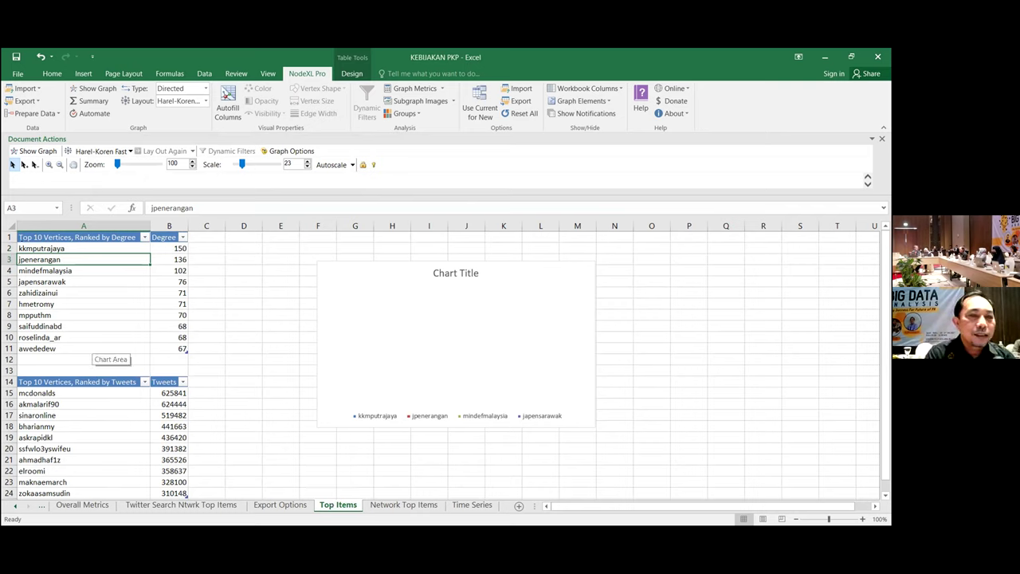
{"action": "key", "text": "Up"}
{"action": "key", "text": "shift+Right"}
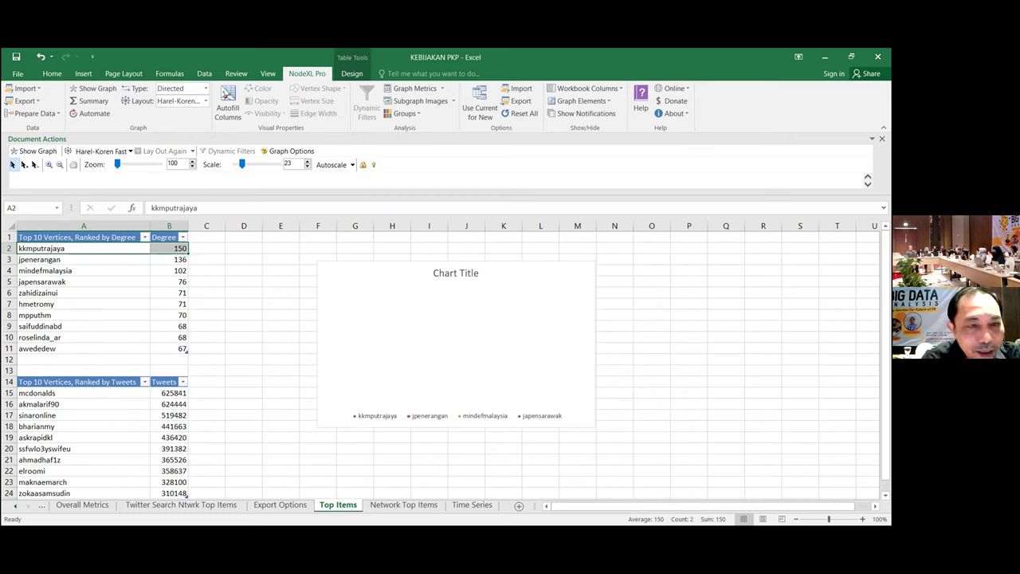
{"action": "key", "text": "shift+Down"}
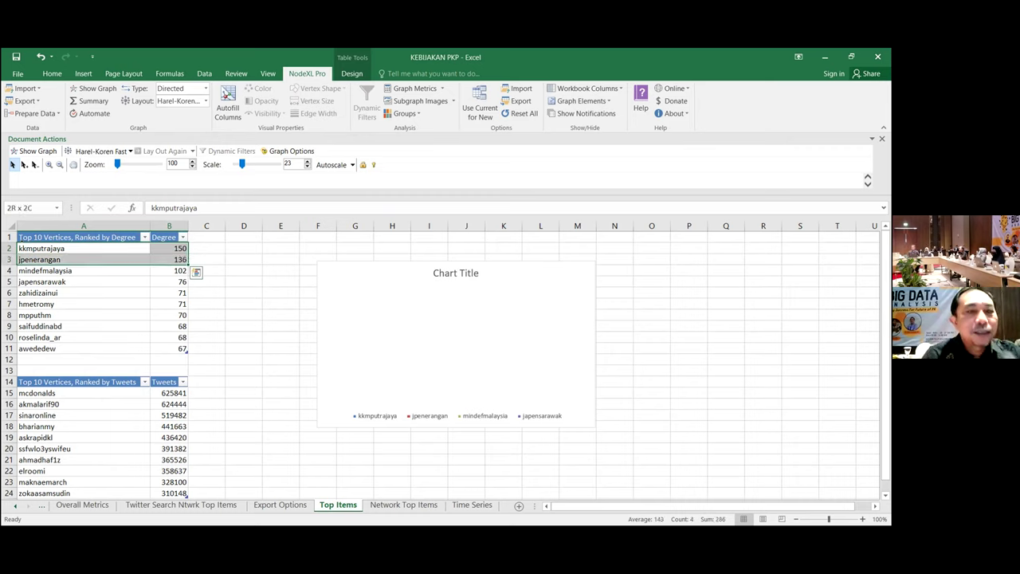
{"action": "key", "text": "shift+Down"}
{"action": "key", "text": "shift+Down"}
{"action": "key", "text": "shift+Down"}
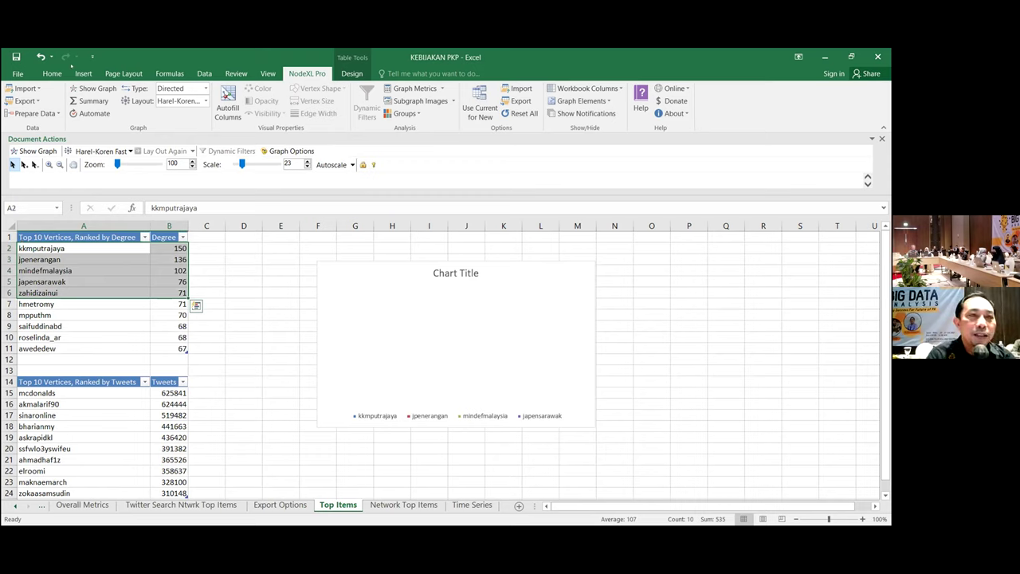
{"action": "left_click", "coordinate": [80, 73]}
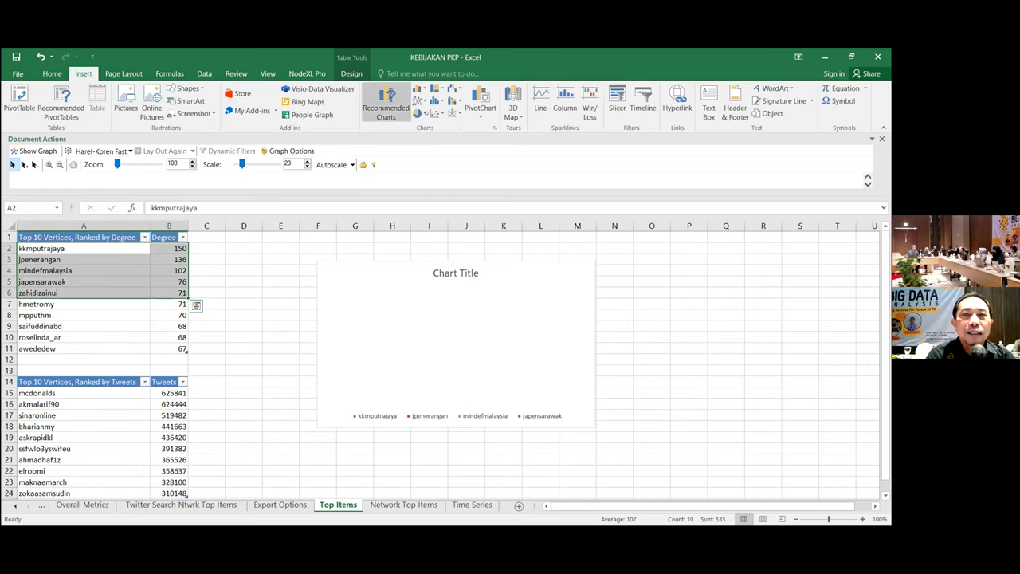
{"action": "left_click", "coordinate": [420, 112]}
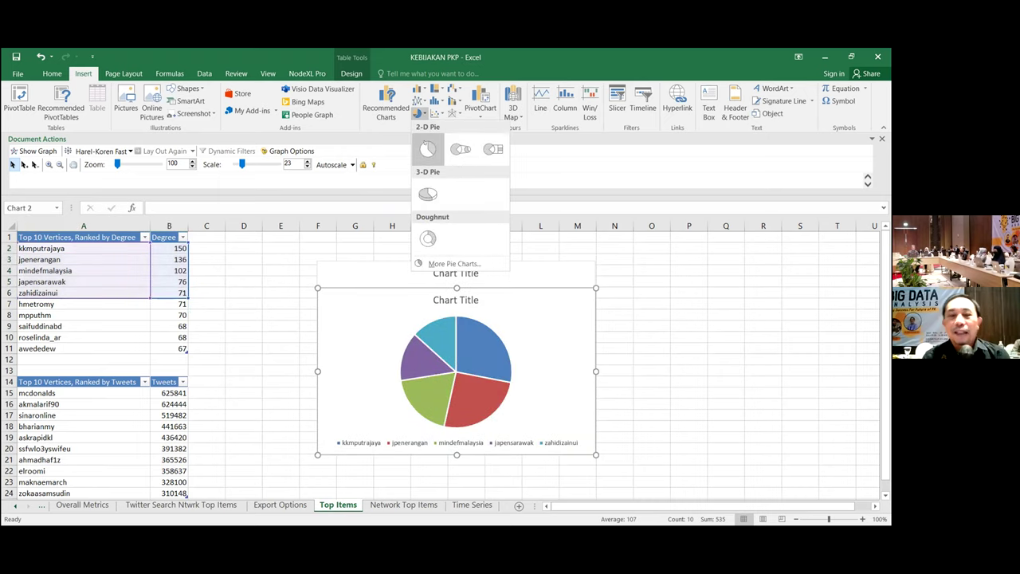
{"action": "left_click", "coordinate": [428, 147]}
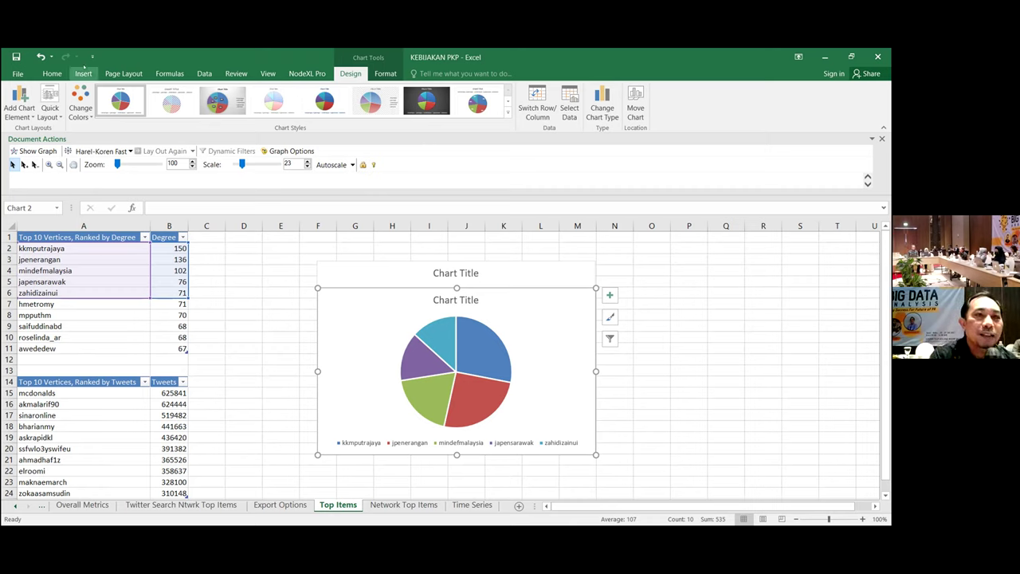
Change the new pie chart of the top five vertices to a 2-D clustered column chart.
{"action": "left_click", "coordinate": [82, 73]}
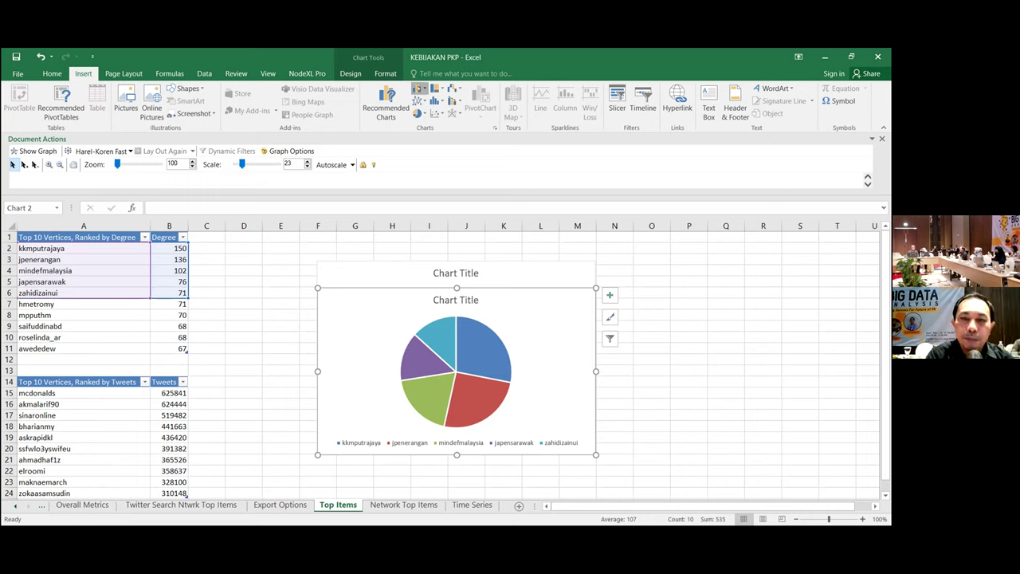
{"action": "left_click", "coordinate": [420, 88]}
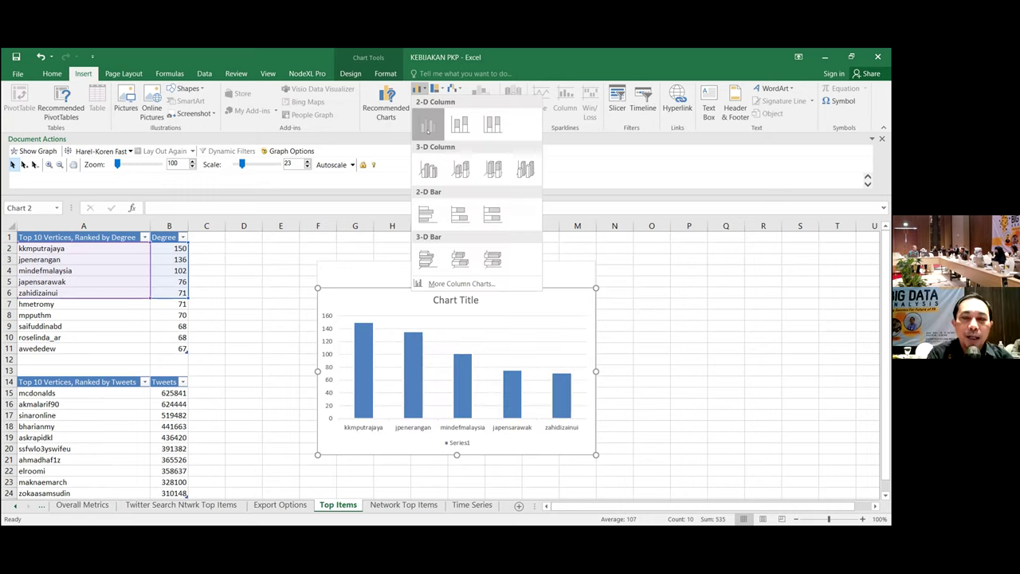
{"action": "left_click", "coordinate": [428, 126]}
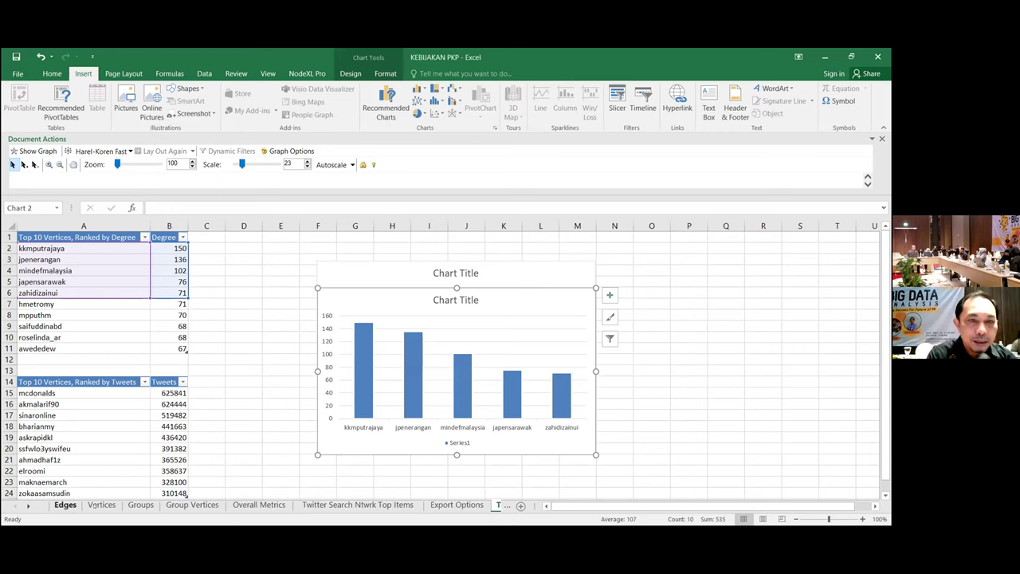
On the Vertices sheet, sort the table by Degree from smallest to largest and back to largest to smallest.
{"action": "key", "text": "ctrl+Page_Down"}
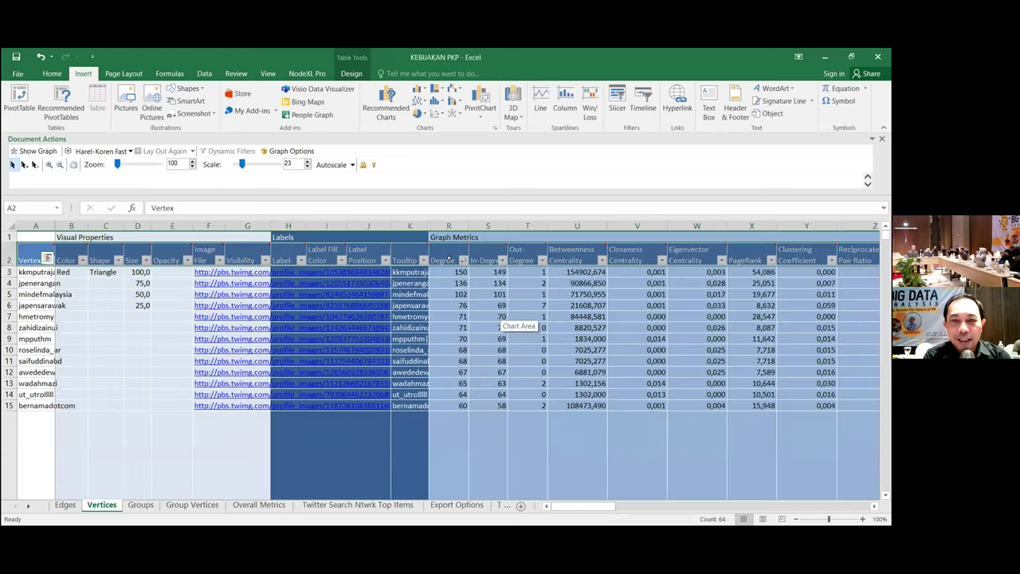
{"action": "left_click", "coordinate": [449, 259]}
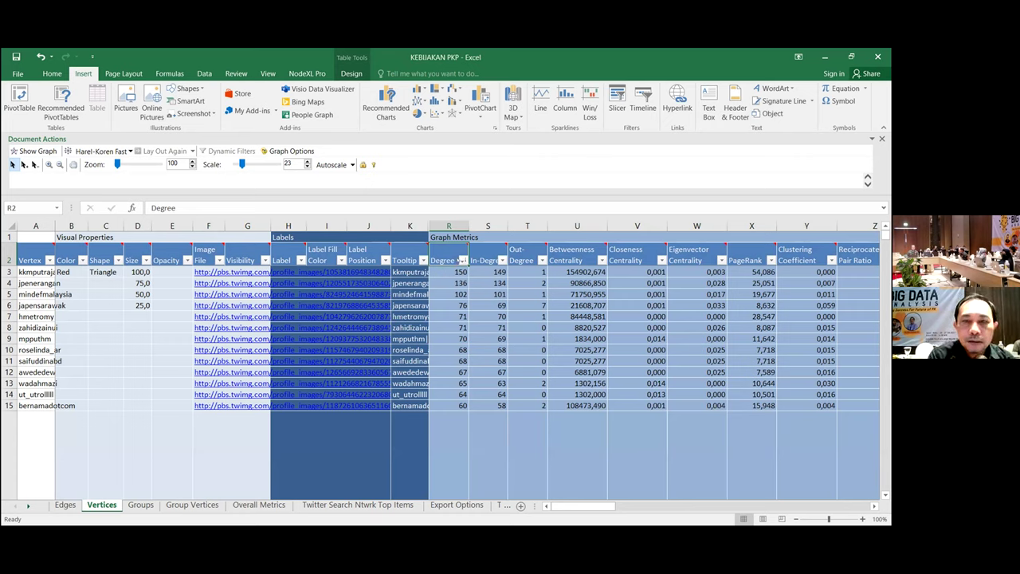
{"action": "left_click", "coordinate": [462, 260]}
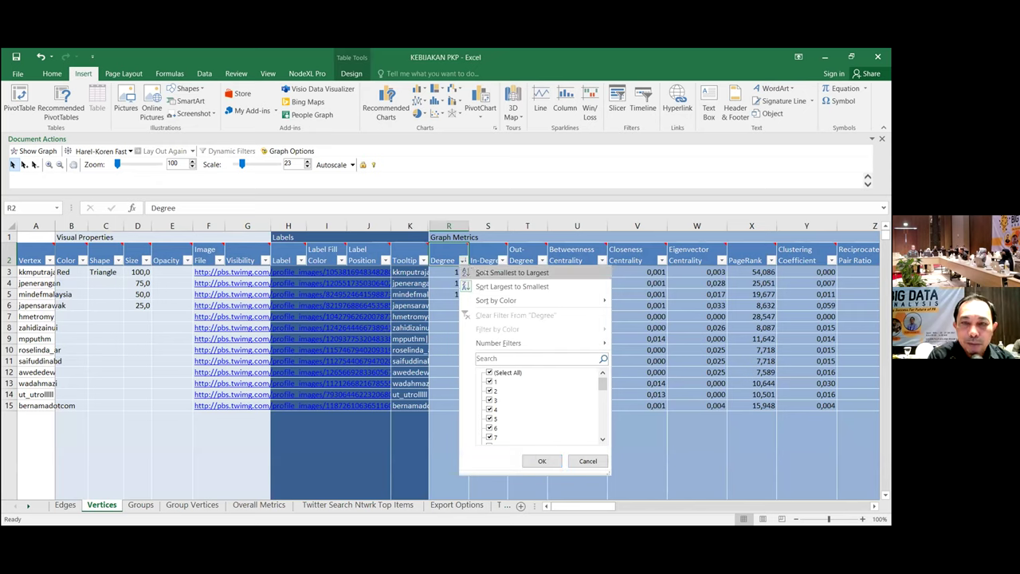
{"action": "left_click", "coordinate": [480, 273]}
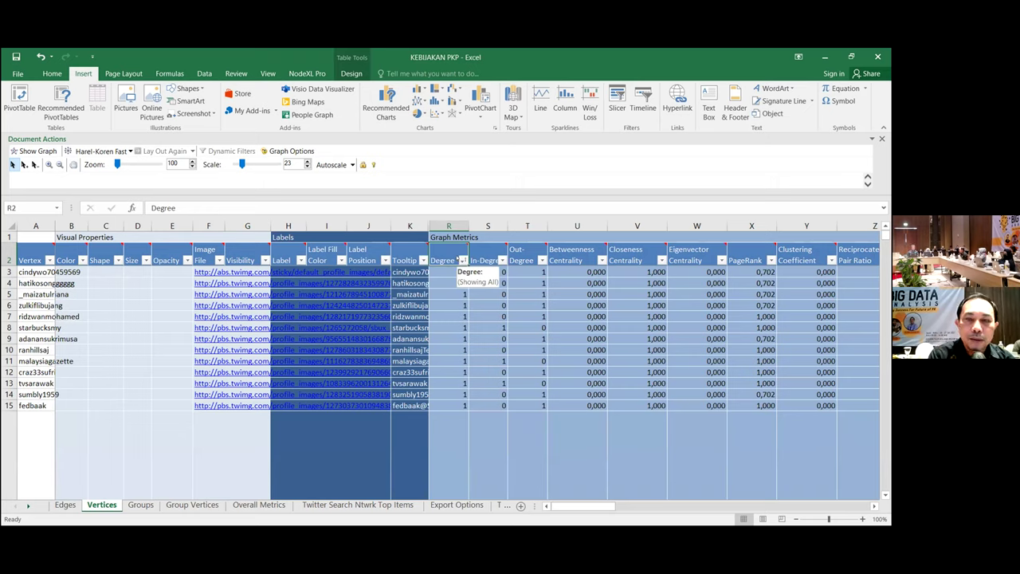
{"action": "left_click", "coordinate": [461, 259]}
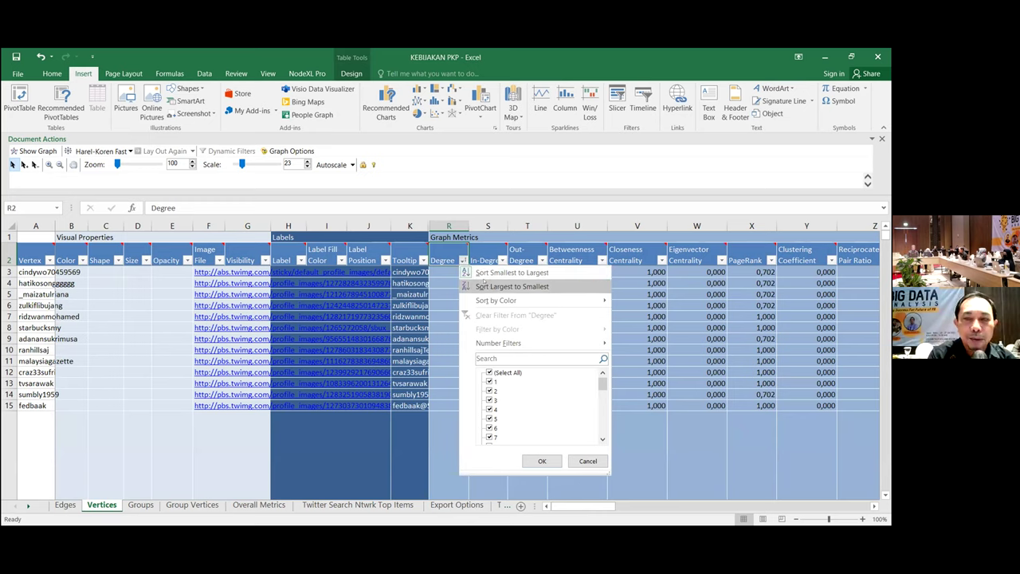
{"action": "left_click", "coordinate": [510, 286]}
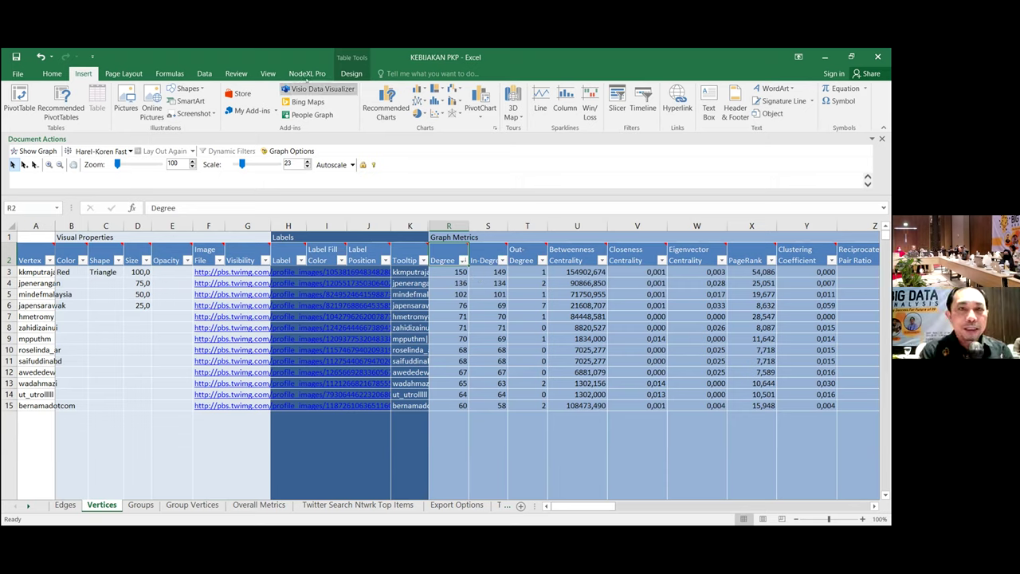
Review the NodeXL graph type choices and their description, and select Directed as the graph type.
{"action": "left_click", "coordinate": [307, 74]}
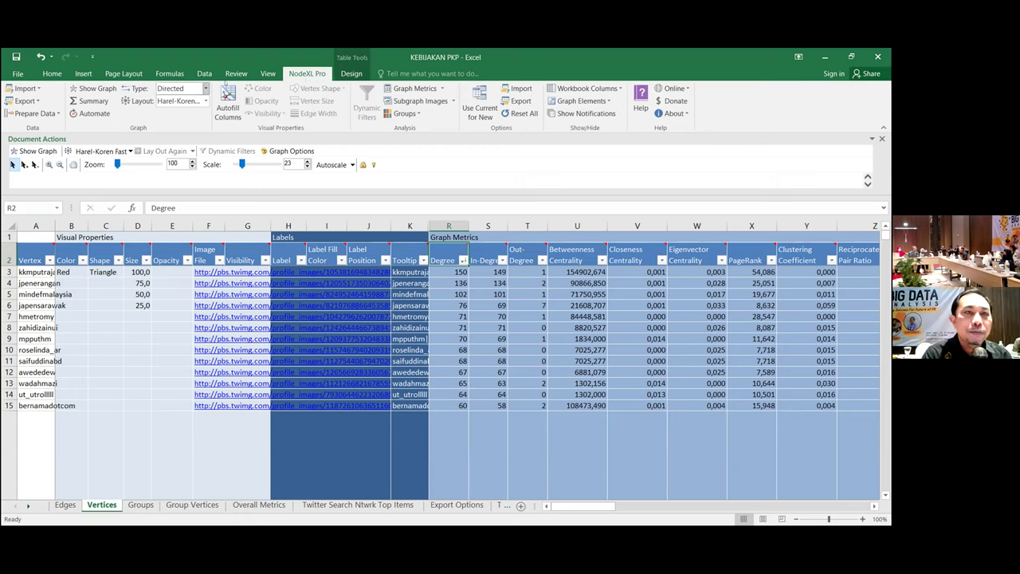
{"action": "left_click", "coordinate": [206, 89]}
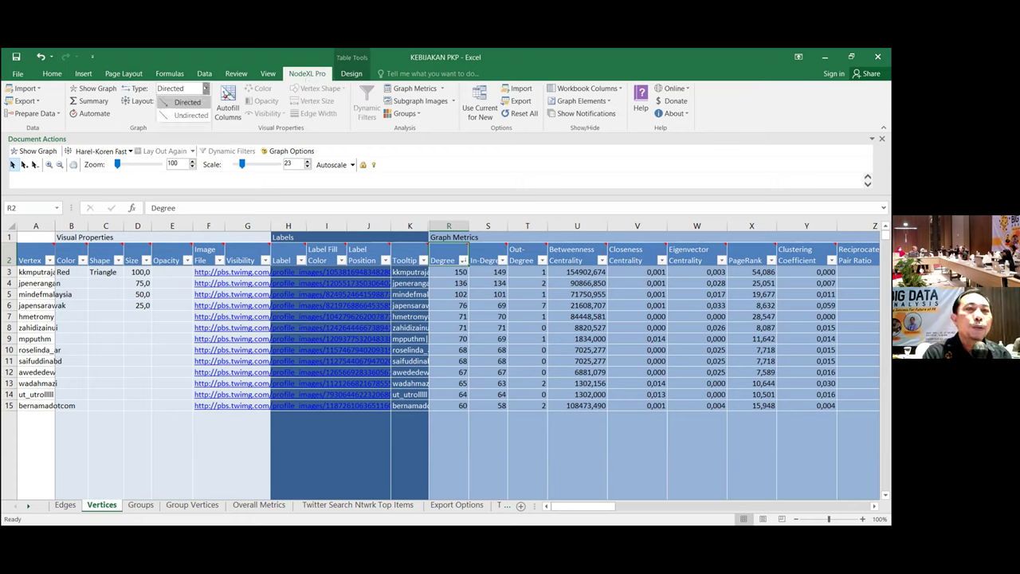
{"action": "key", "text": "Escape"}
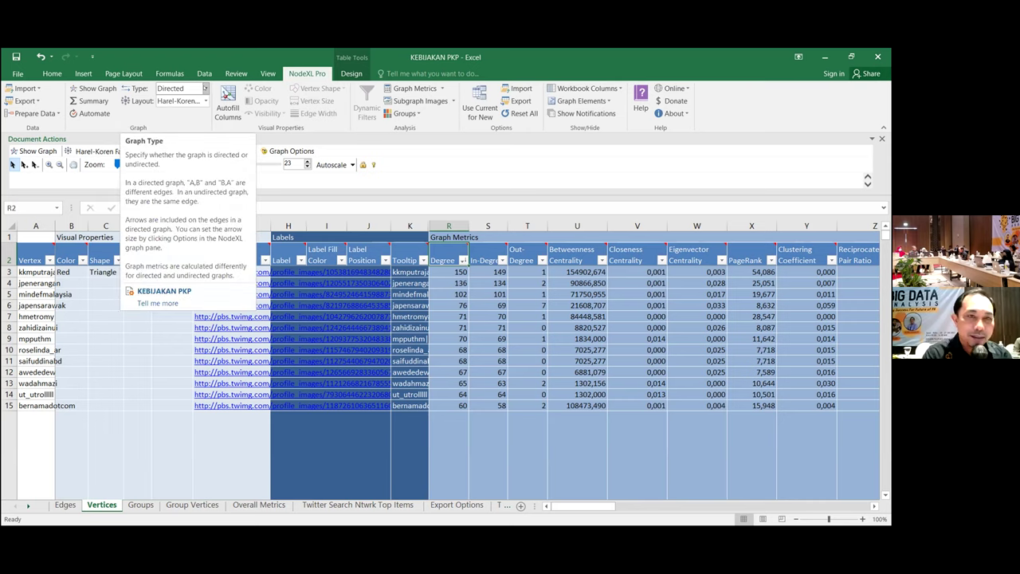
{"action": "left_click", "coordinate": [204, 89]}
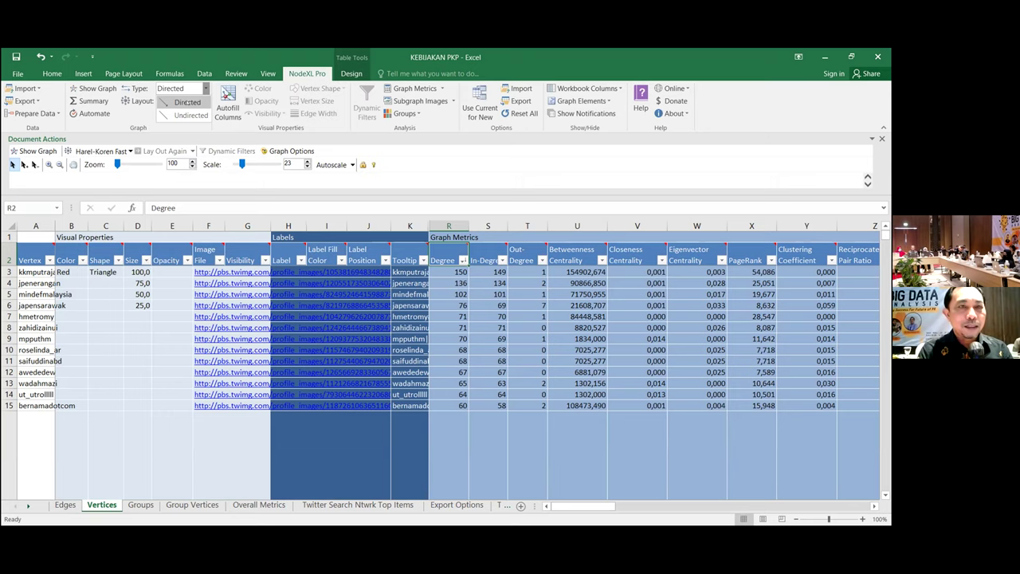
{"action": "left_click", "coordinate": [187, 102]}
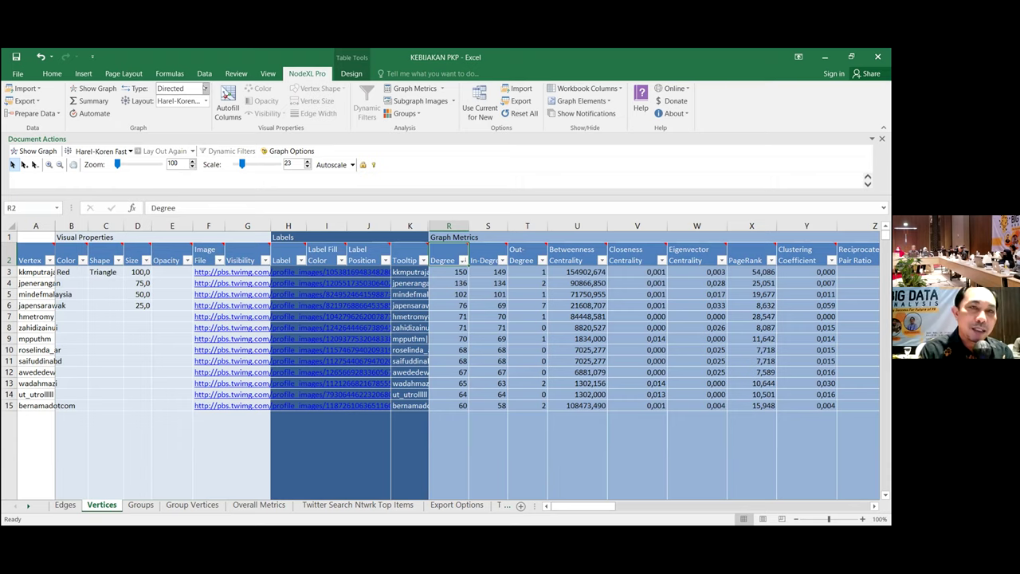
{"action": "left_click", "coordinate": [204, 88]}
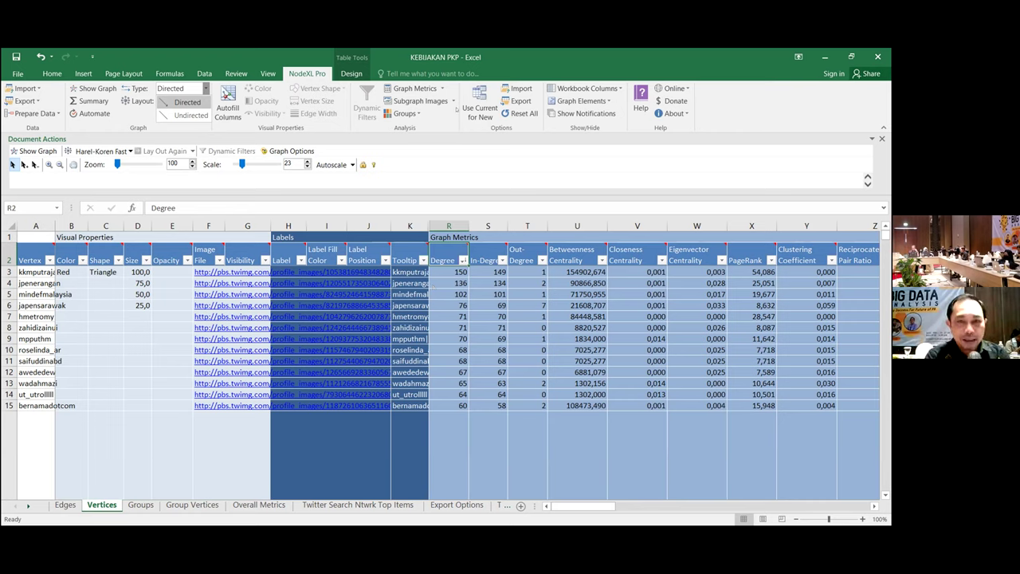
Inspect the Words and word pairs options in Graph Metrics, including the sentiment word lists, and close without calculating, leaving that metric checked.
{"action": "left_click", "coordinate": [440, 88]}
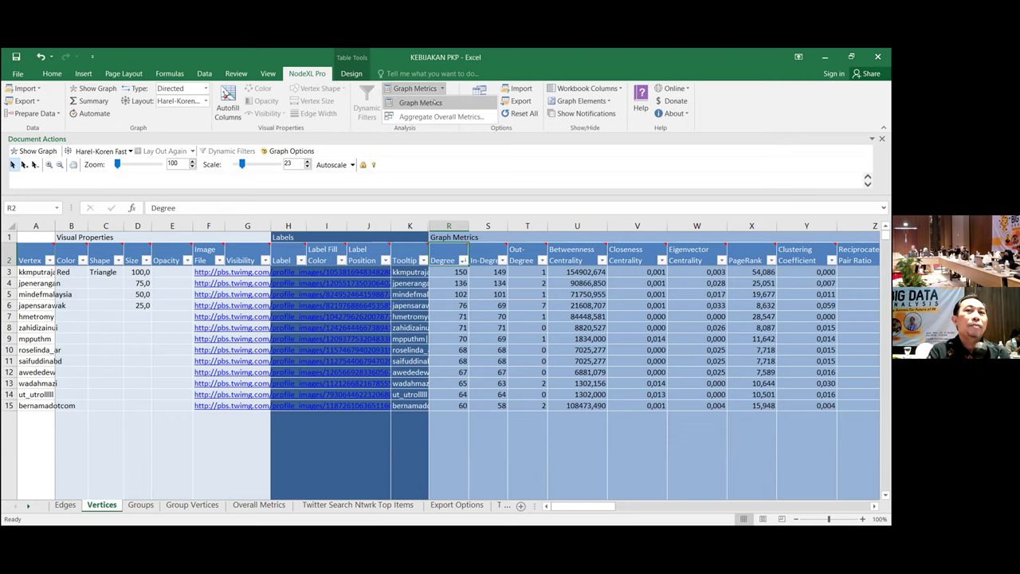
{"action": "left_click", "coordinate": [420, 103]}
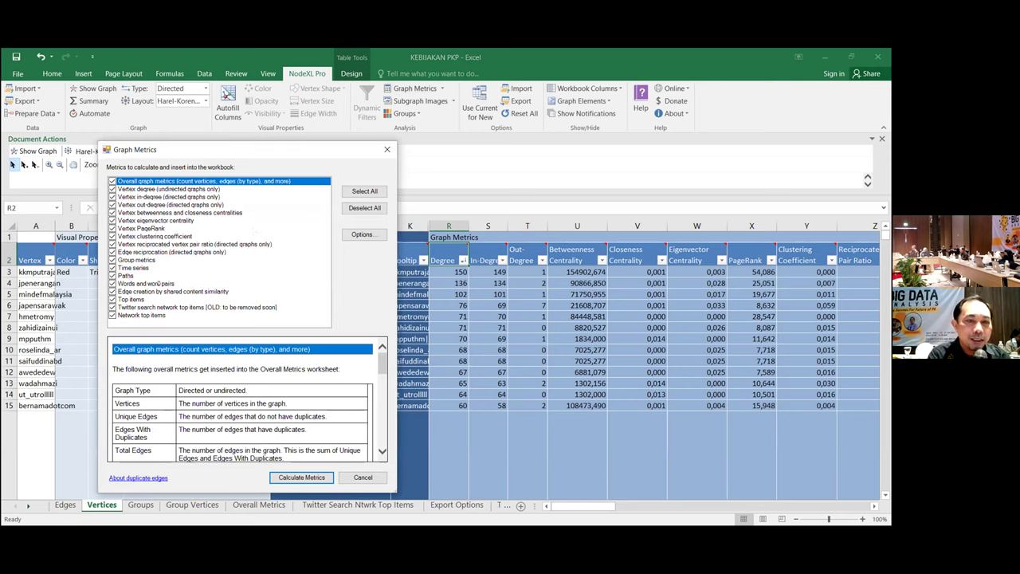
{"action": "left_click", "coordinate": [113, 284]}
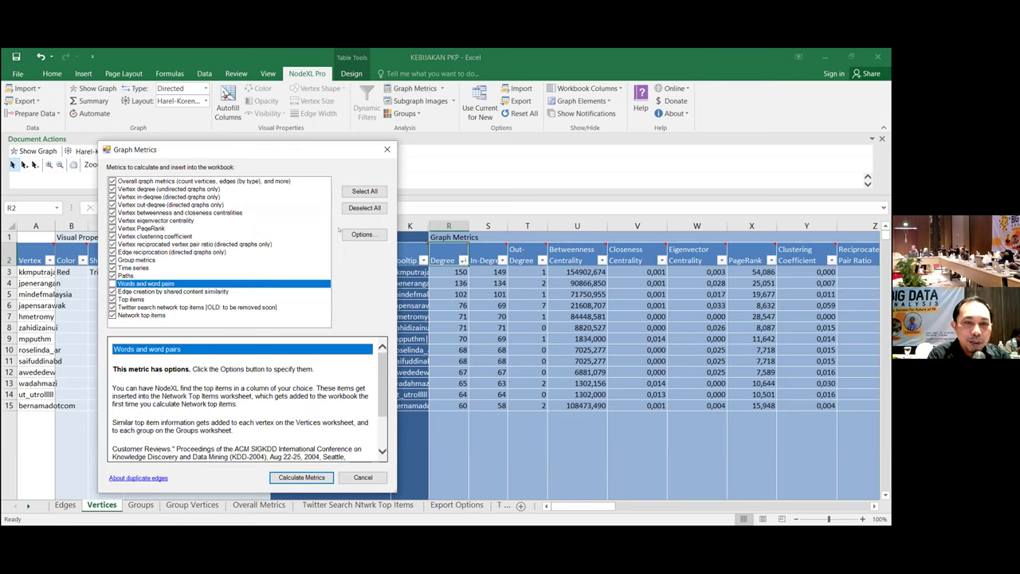
{"action": "left_click", "coordinate": [360, 234]}
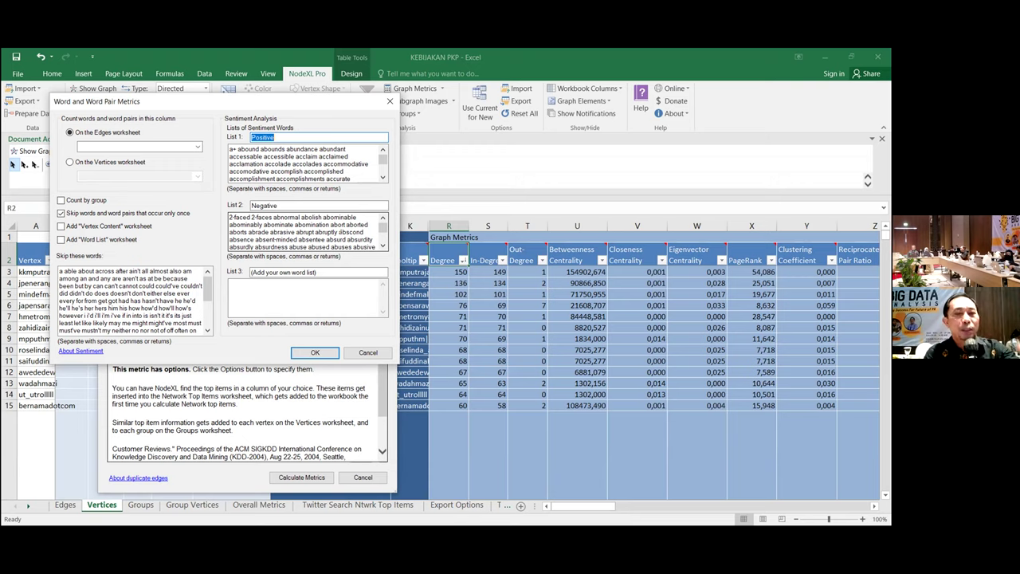
{"action": "left_click", "coordinate": [334, 232]}
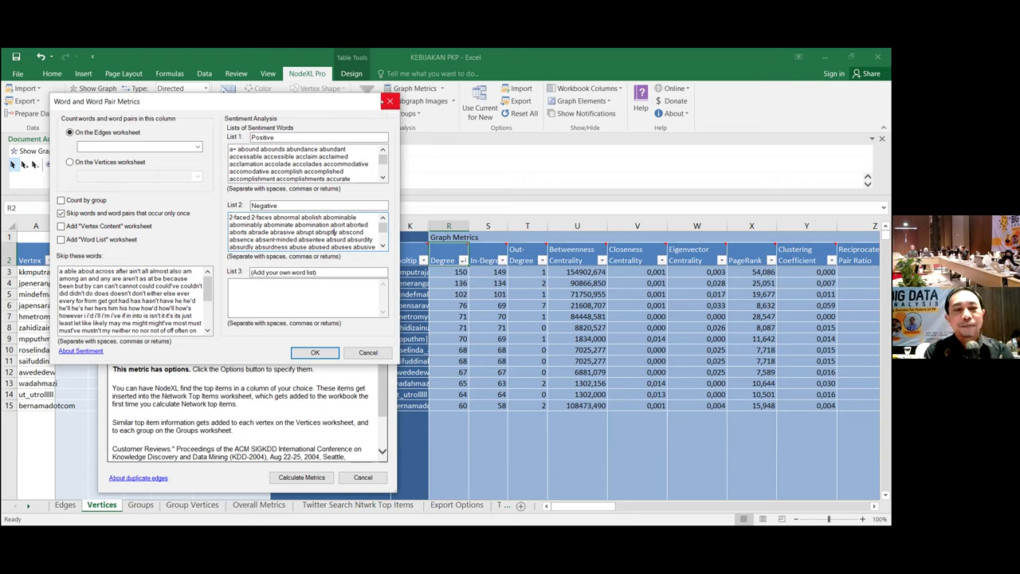
{"action": "left_click", "coordinate": [389, 101]}
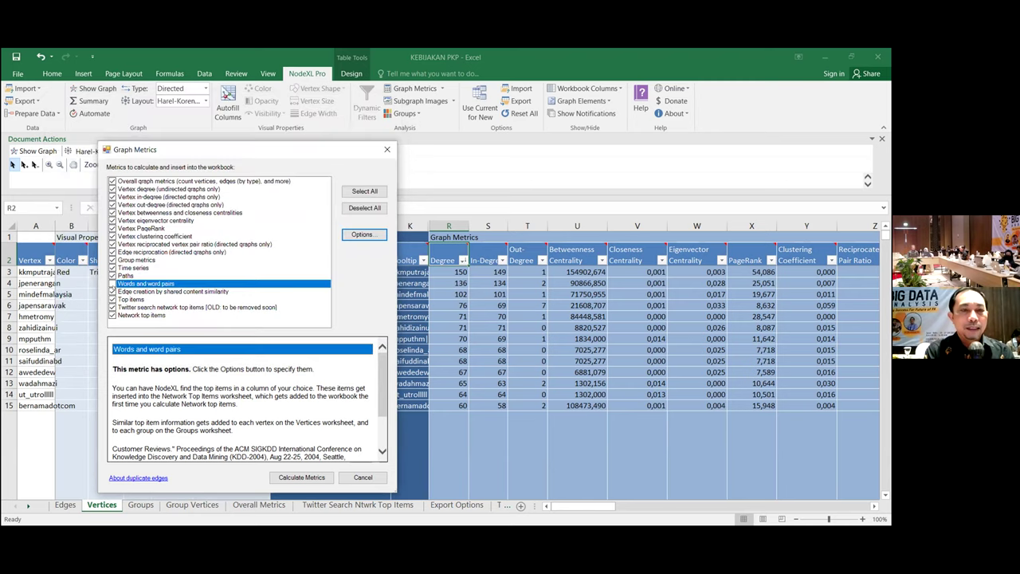
{"action": "left_click", "coordinate": [112, 283]}
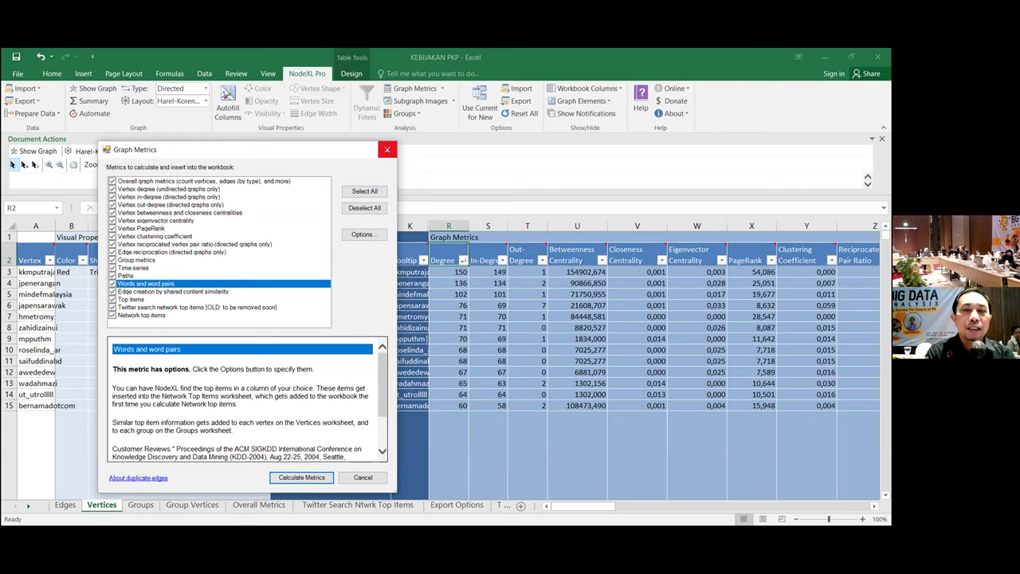
{"action": "left_click", "coordinate": [386, 149]}
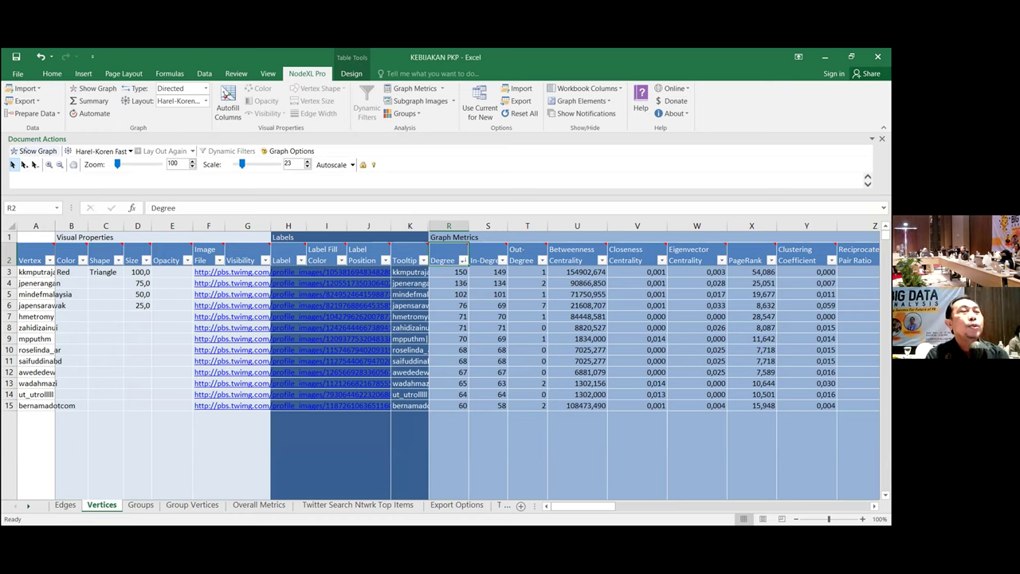
Show the workbook's network graph in the NodeXL graph pane.
{"action": "left_click", "coordinate": [27, 151]}
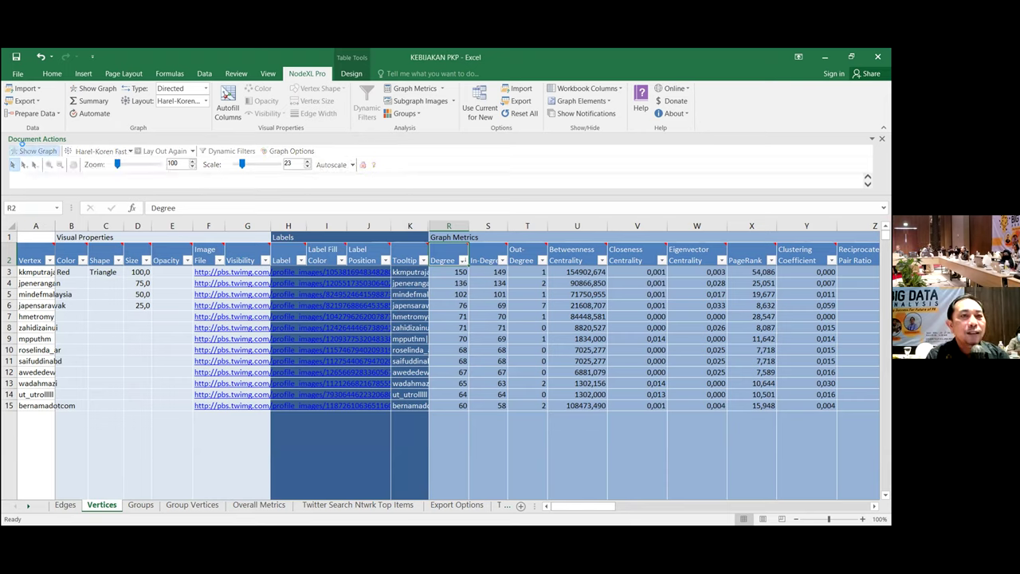
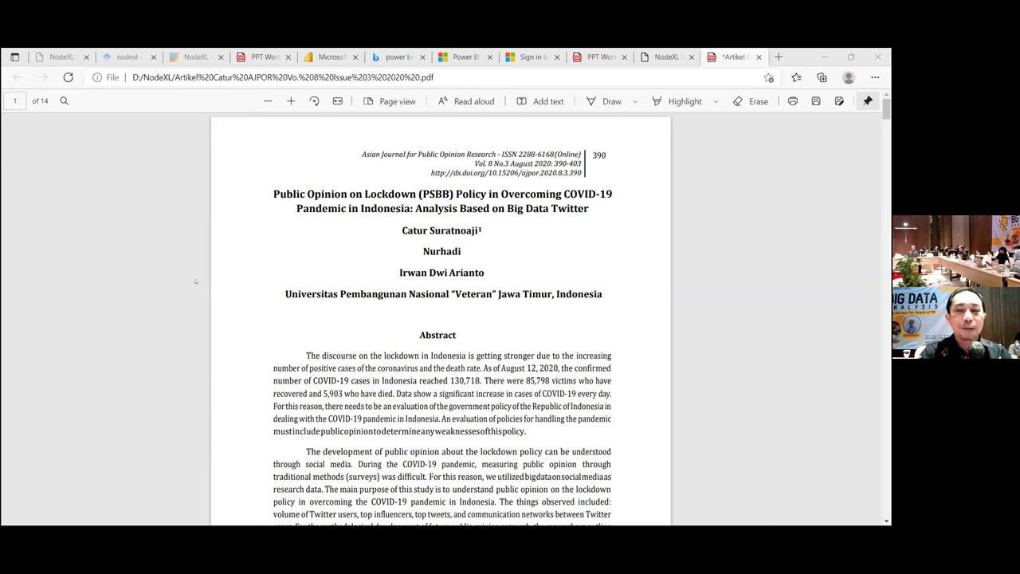
Review the lockdown-policy article from its abstract through Research Methods to Table 1's network metrics and Table 2's tweet counts by date.
{"action": "left_click", "coordinate": [322, 304]}
{"action": "scroll", "coordinate": [323, 304], "scroll_direction": "down", "scroll_amount": 1}
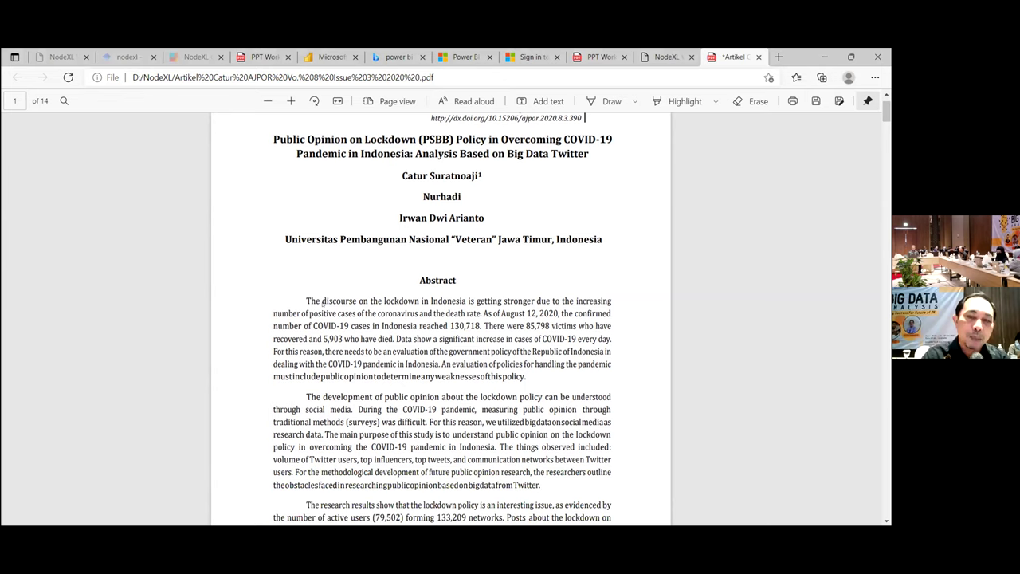
{"action": "scroll", "coordinate": [318, 304], "scroll_direction": "down", "scroll_amount": 1}
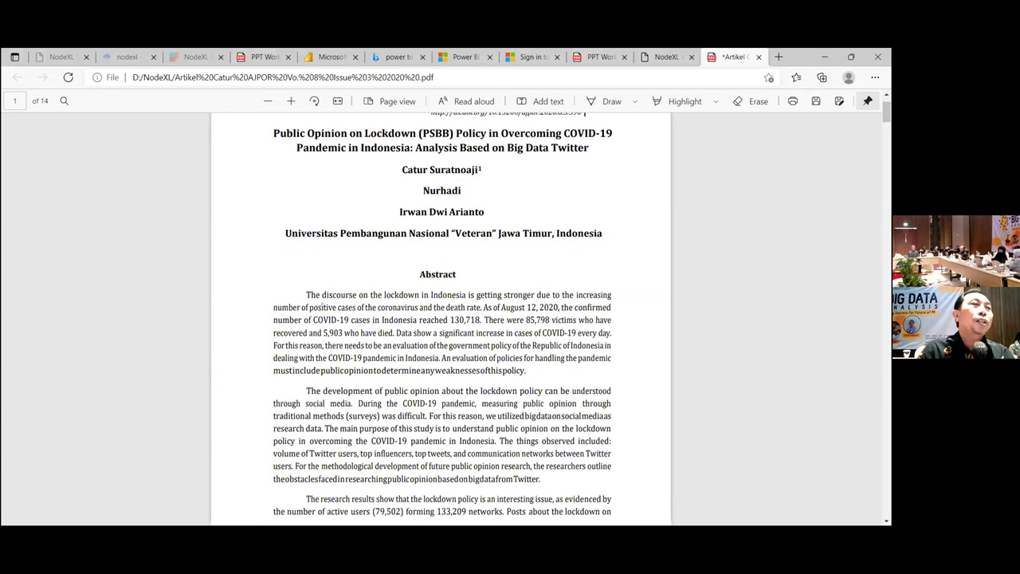
{"action": "scroll", "coordinate": [315, 307], "scroll_direction": "down", "scroll_amount": 1}
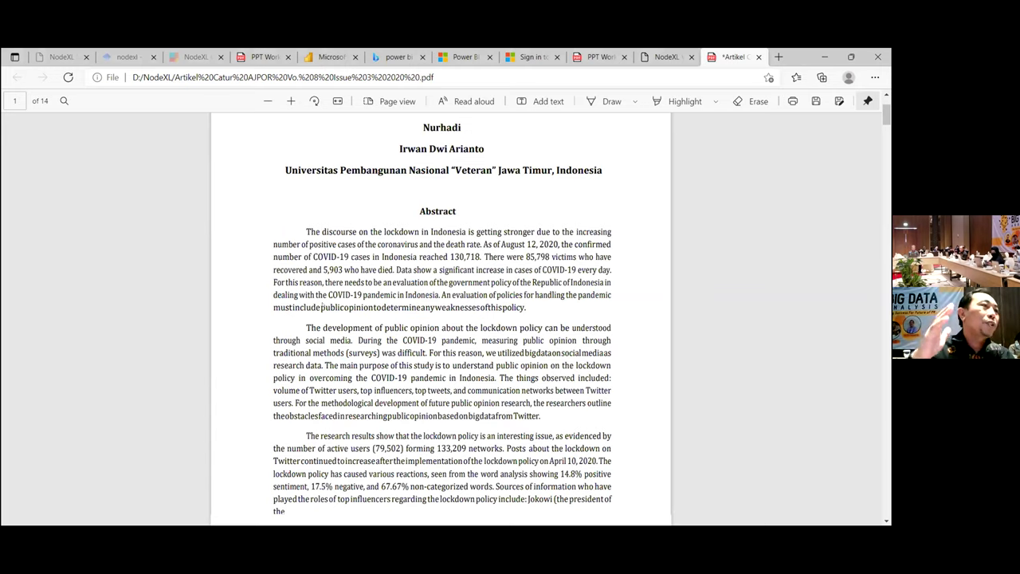
{"action": "scroll", "coordinate": [322, 306], "scroll_direction": "down", "scroll_amount": 10}
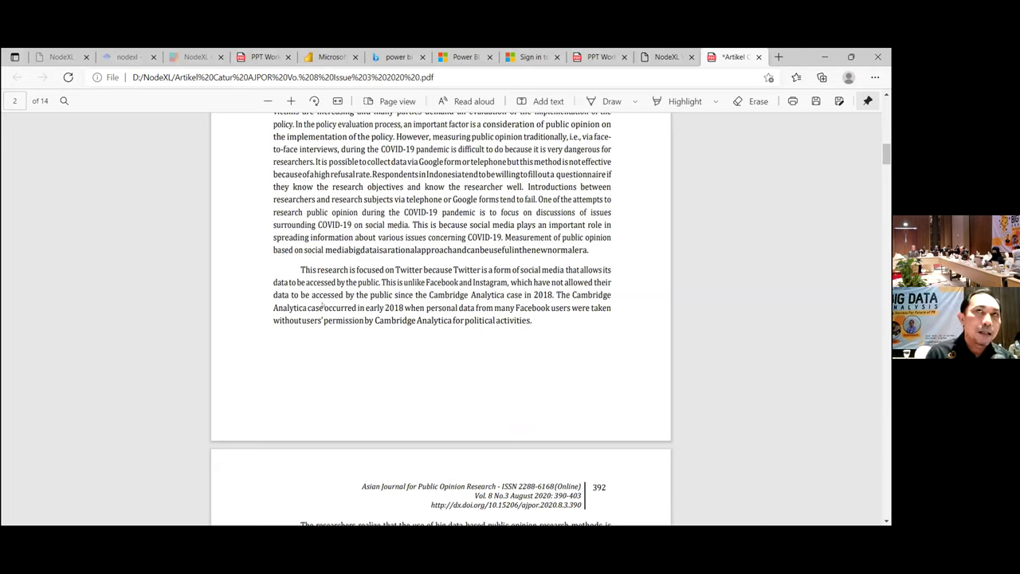
{"action": "scroll", "coordinate": [322, 305], "scroll_direction": "down", "scroll_amount": 1}
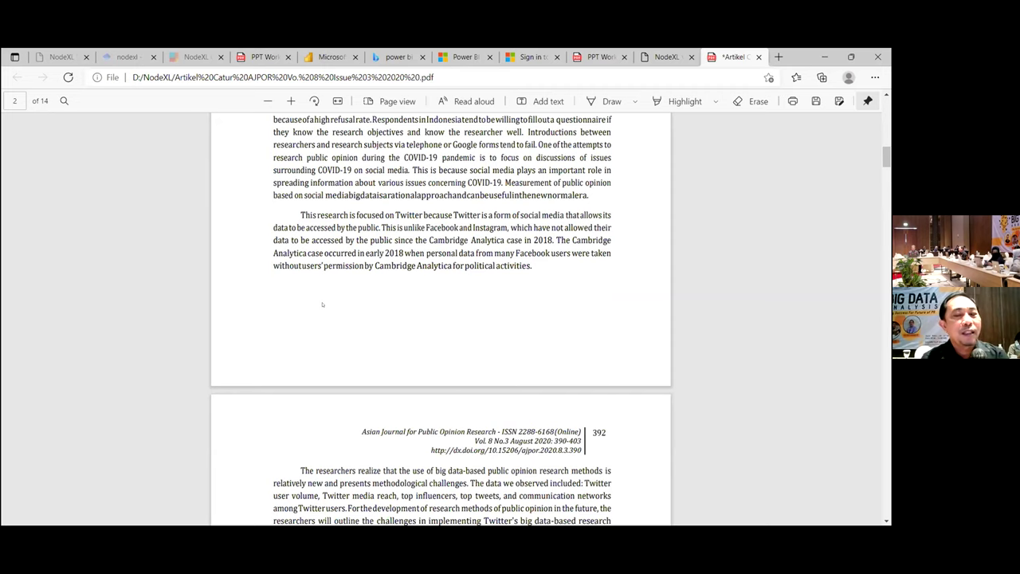
{"action": "scroll", "coordinate": [323, 304], "scroll_direction": "down", "scroll_amount": 5}
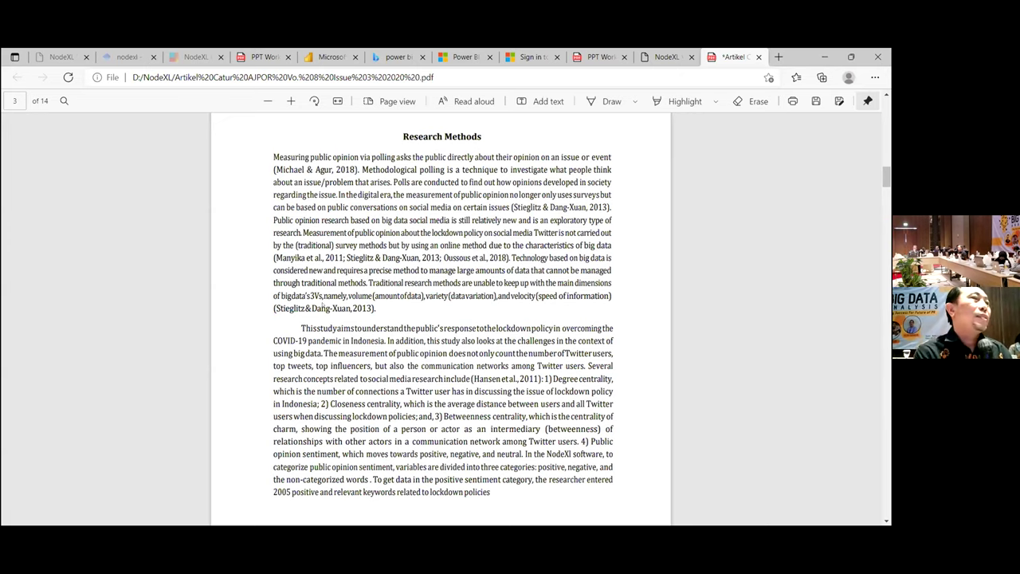
{"action": "scroll", "coordinate": [323, 307], "scroll_direction": "down", "scroll_amount": 15}
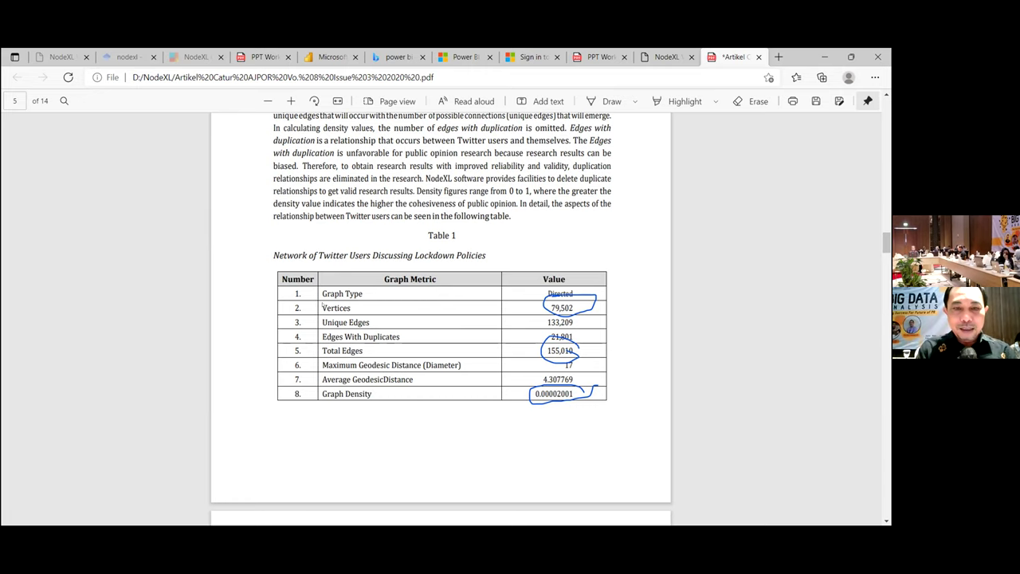
{"action": "scroll", "coordinate": [322, 305], "scroll_direction": "down", "scroll_amount": 3}
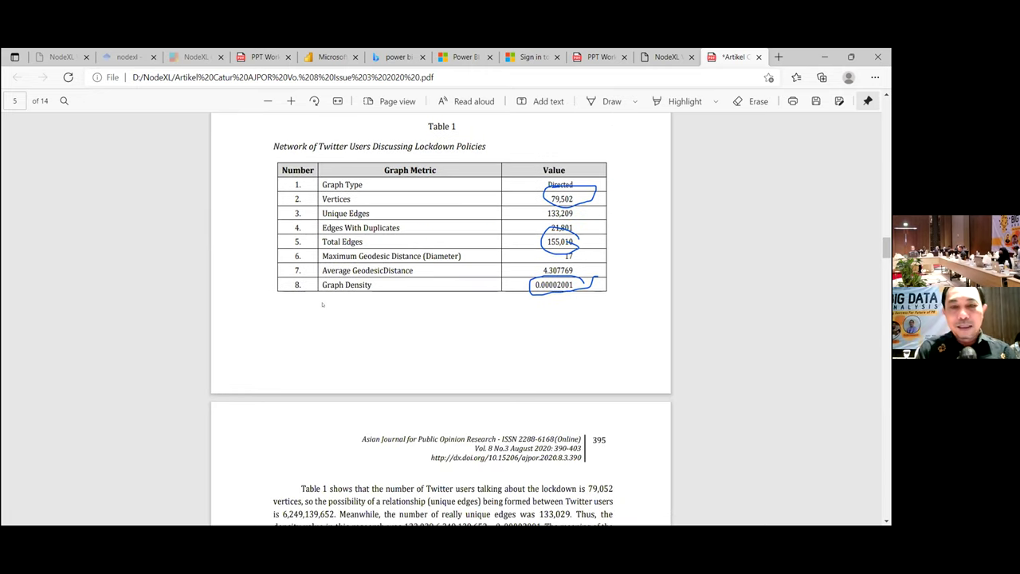
{"action": "scroll", "coordinate": [323, 304], "scroll_direction": "down", "scroll_amount": 10}
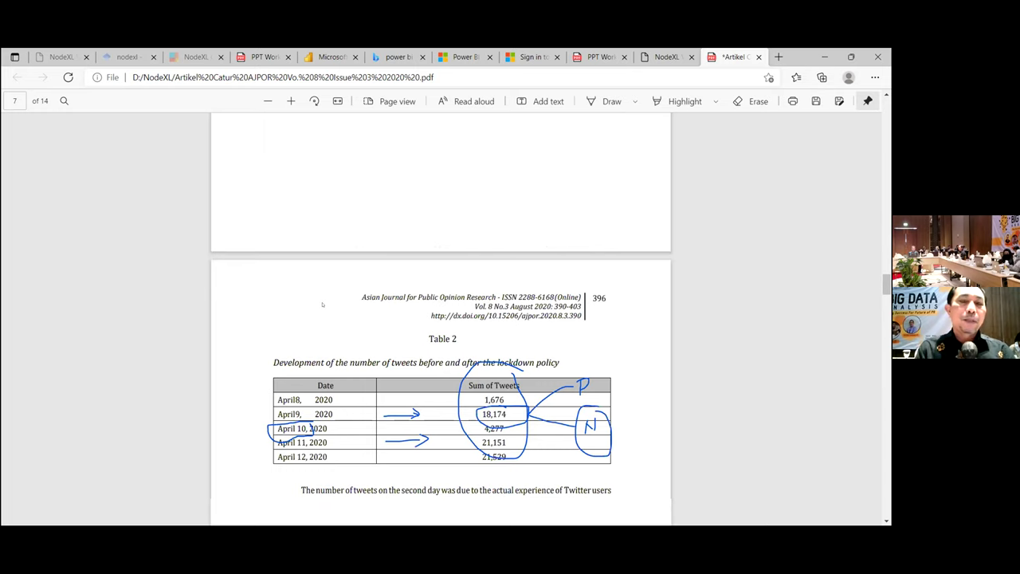
{"action": "scroll", "coordinate": [323, 304], "scroll_direction": "down", "scroll_amount": 1}
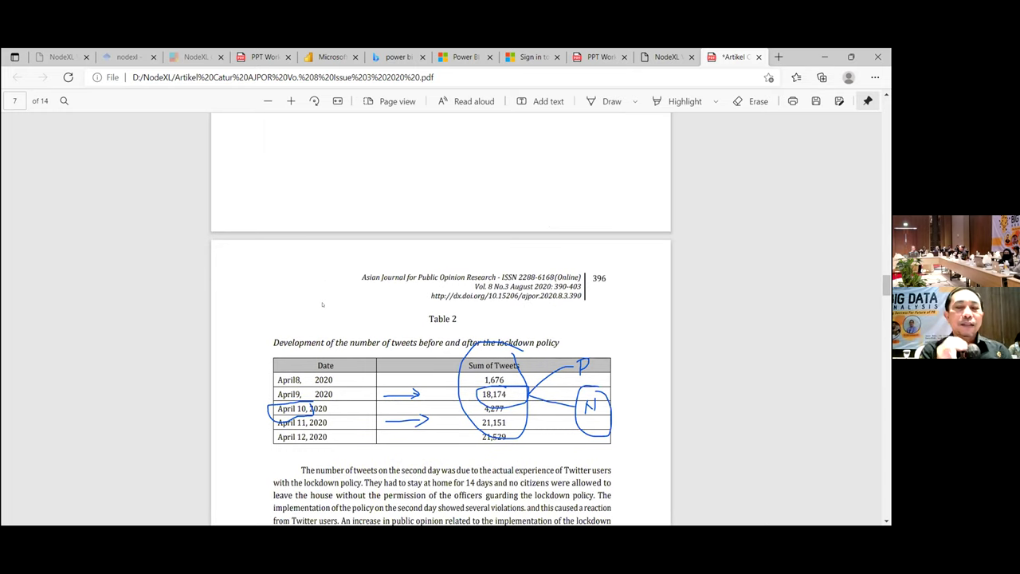